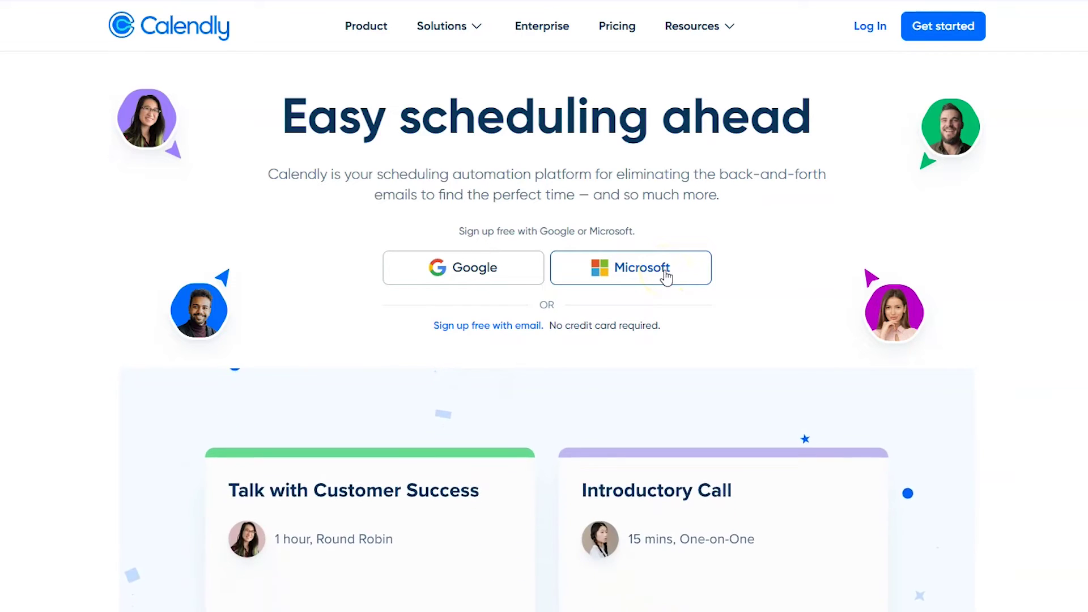
Sign up for Calendly with Google, choosing the Google account to sign in with.
click(456, 277)
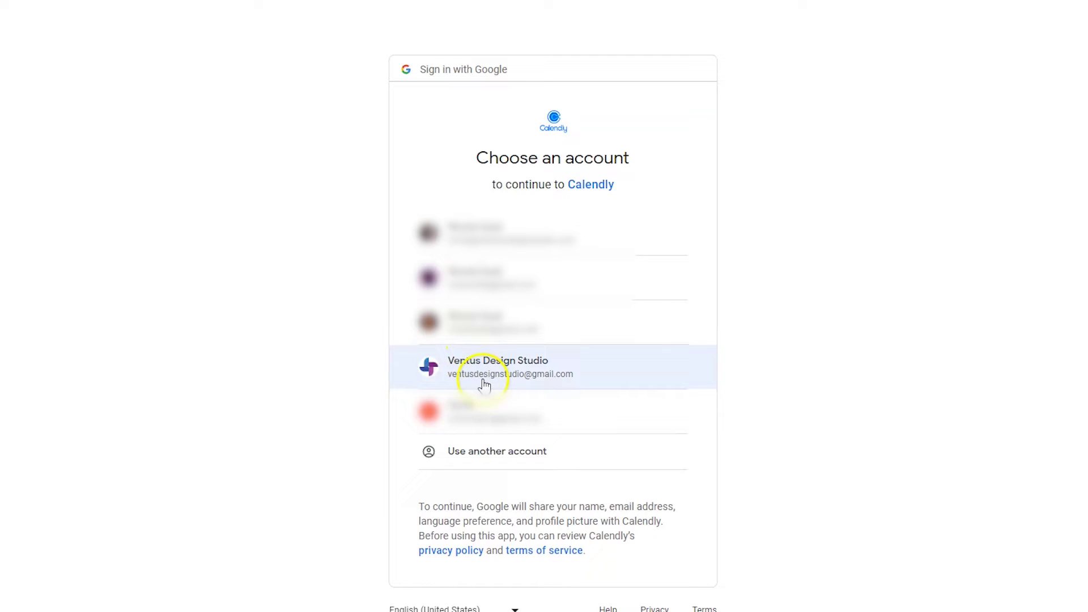
click(482, 381)
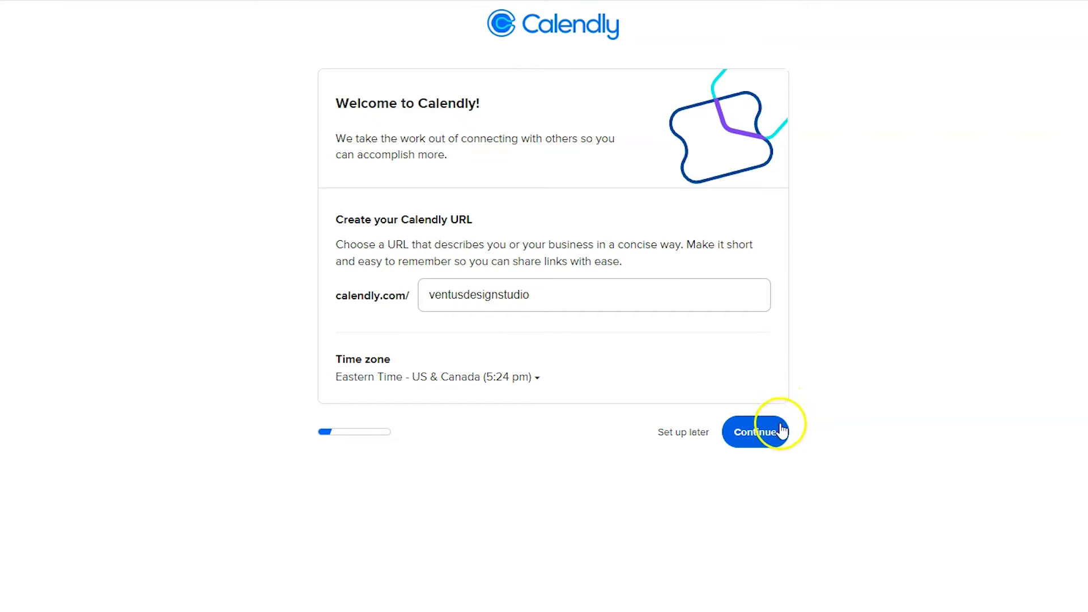
Accept the suggested URL, calendar and weekday 9:00 am–5:00 pm availability, pick Leader + Entrepreneur, and finish.
click(757, 432)
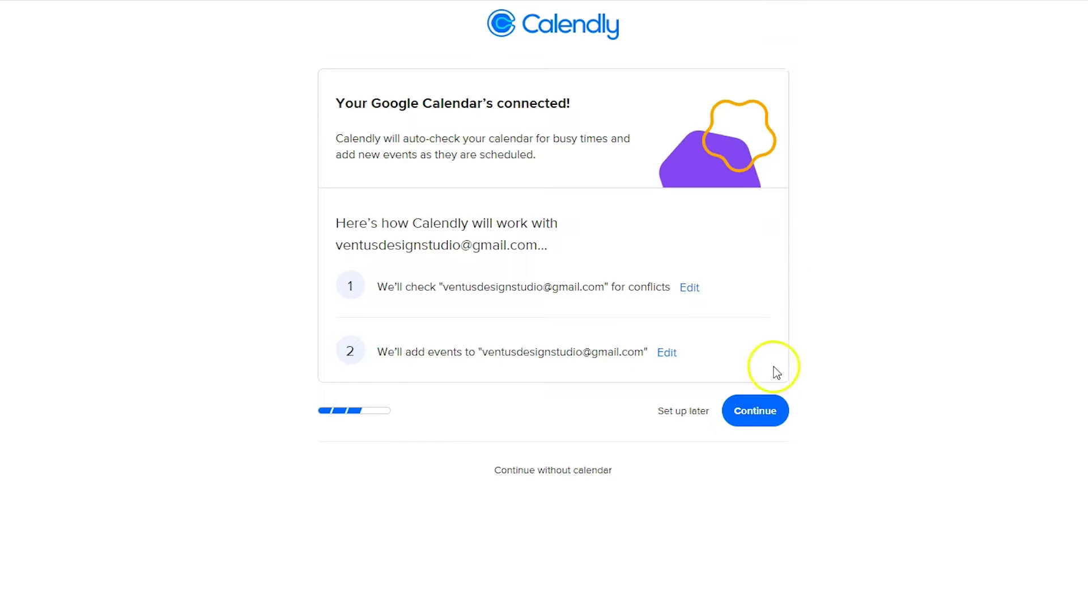
click(757, 412)
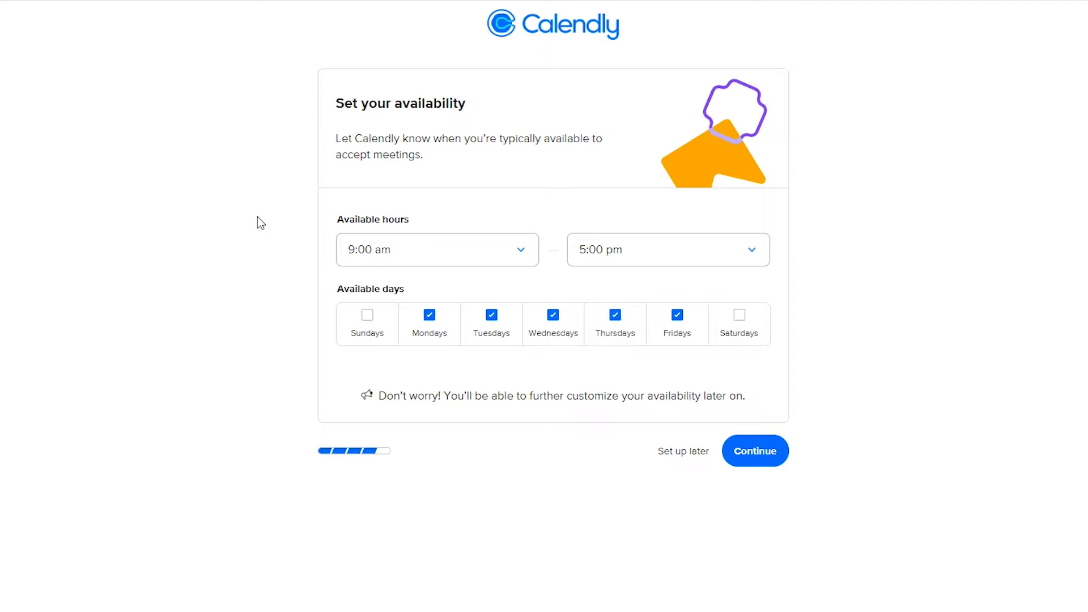
click(762, 450)
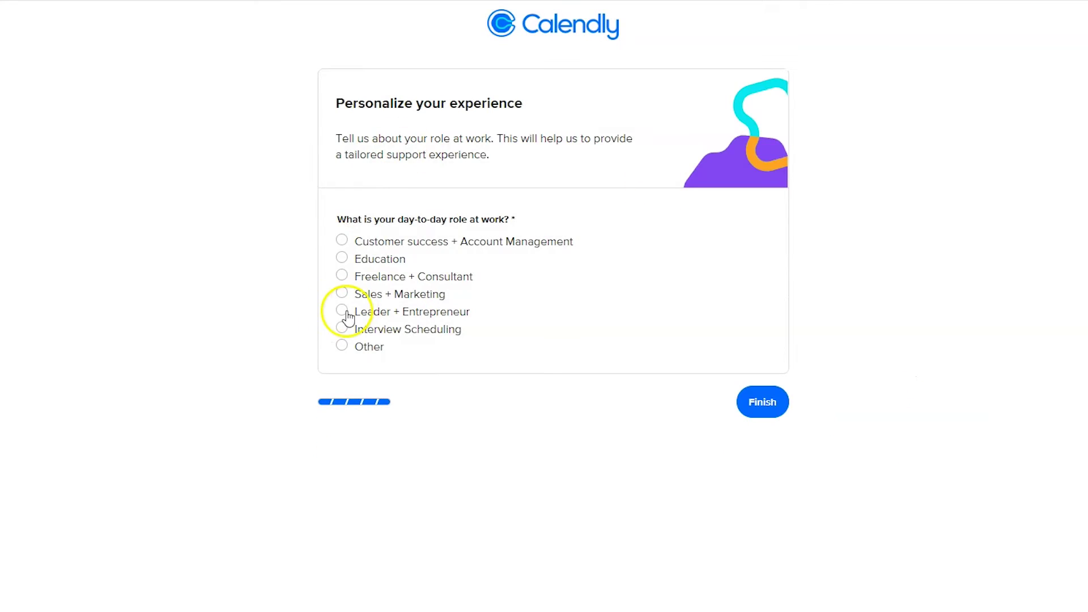
click(345, 313)
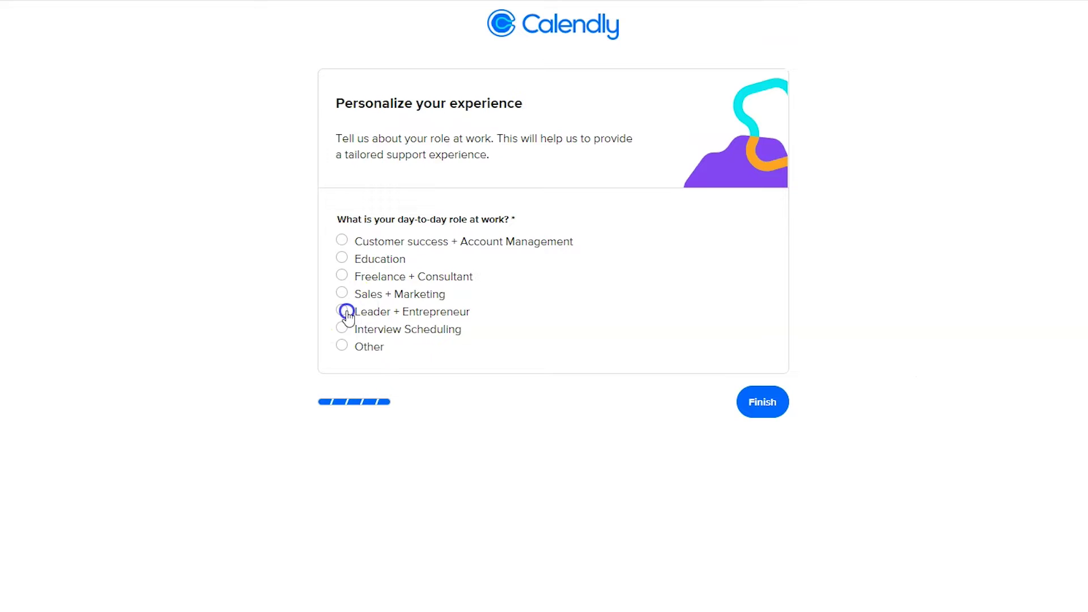
click(765, 405)
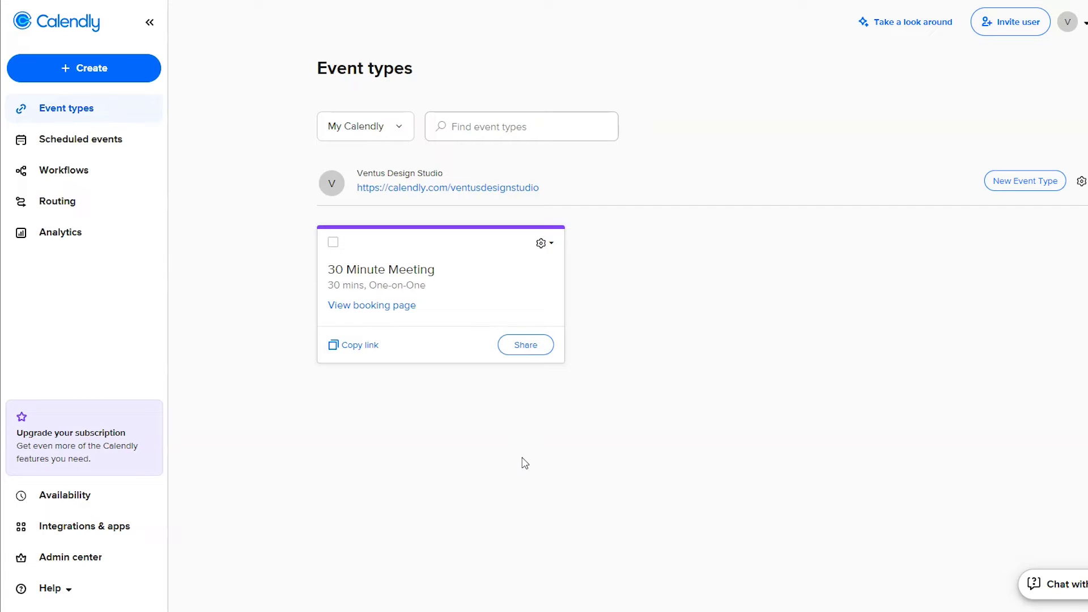
click(461, 274)
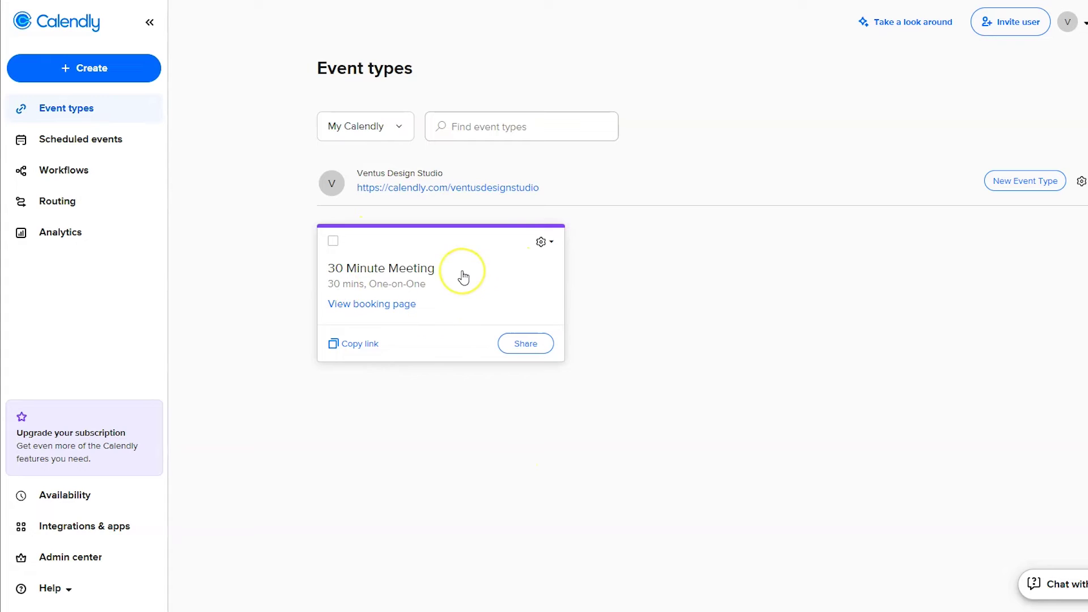
click(541, 244)
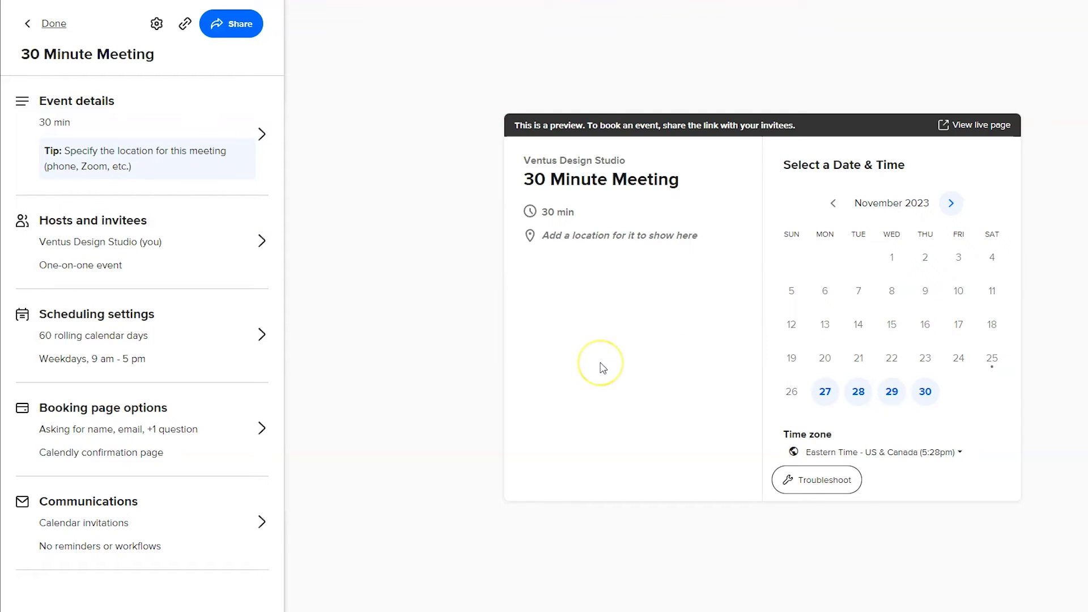
click(54, 24)
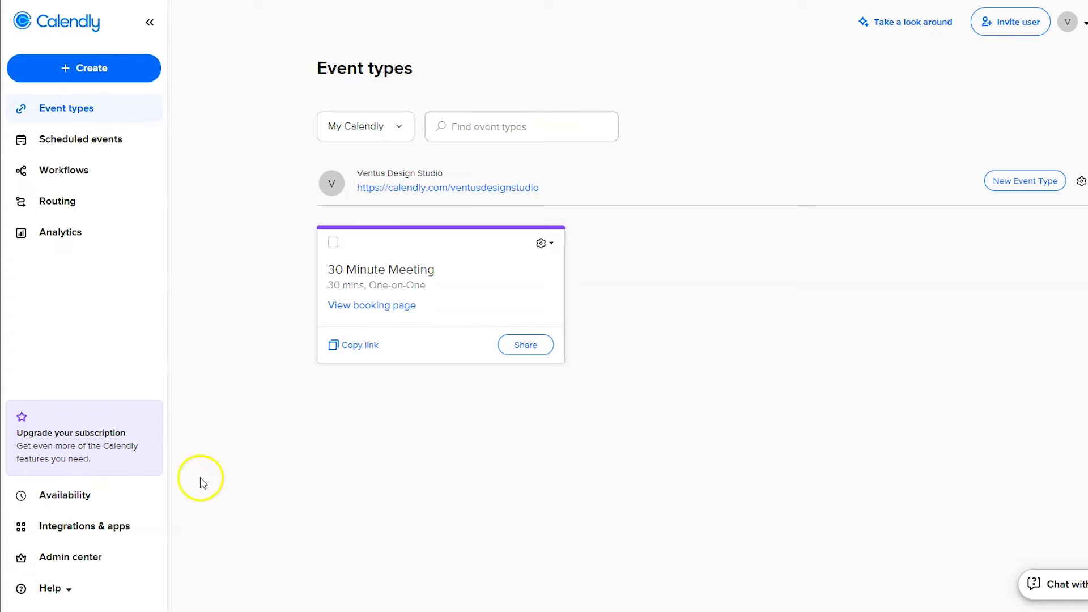
click(104, 504)
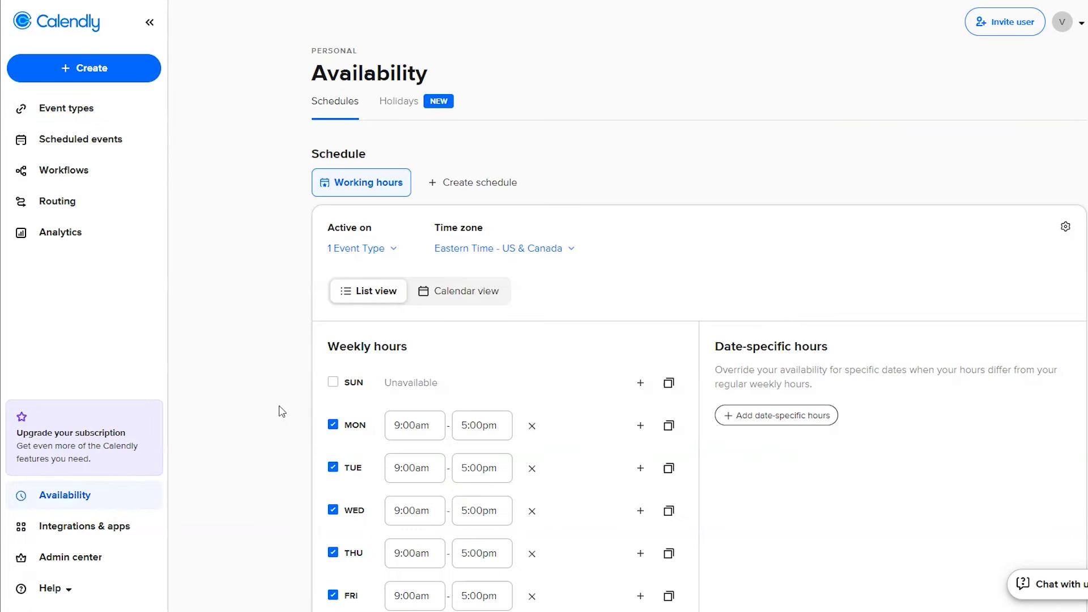
scroll(583, 444, down, 3)
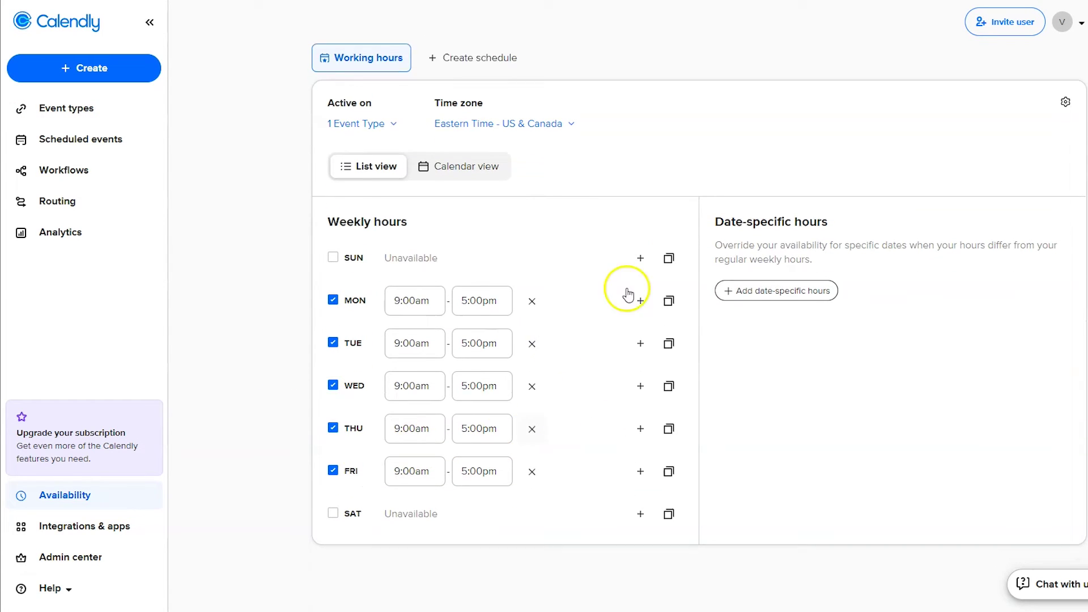
scroll(680, 280, up, 3)
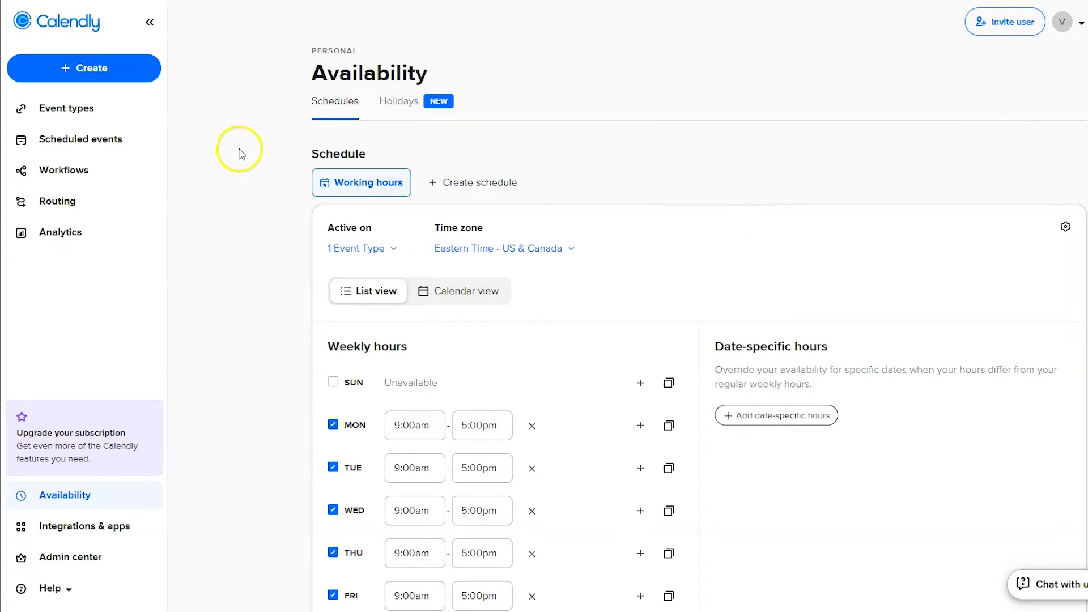
click(85, 118)
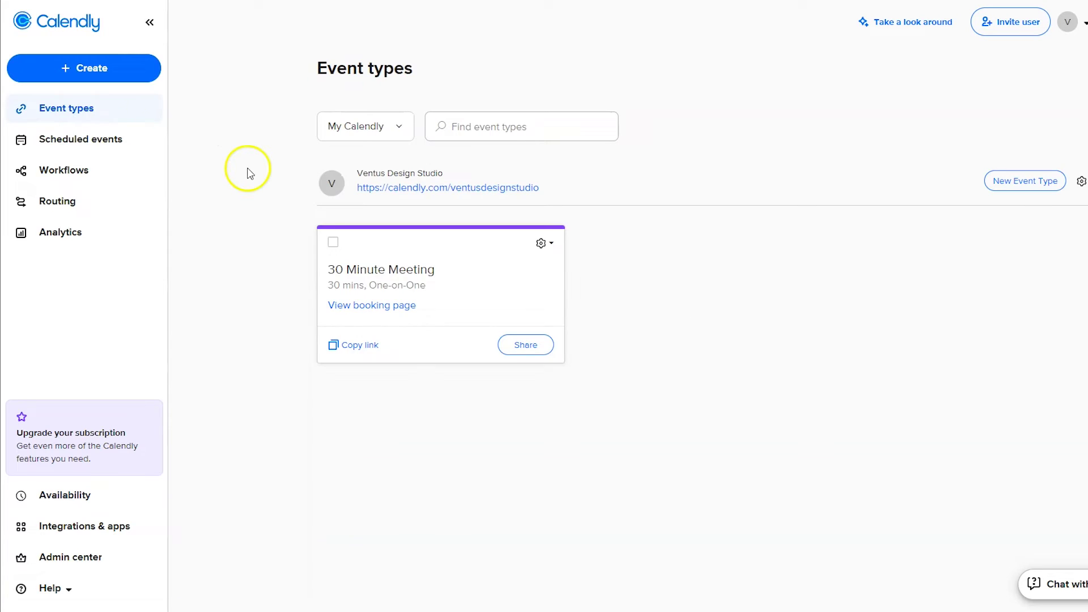
Share the 30 Minute Meeting via Add to website, selecting Inline Embed.
click(538, 347)
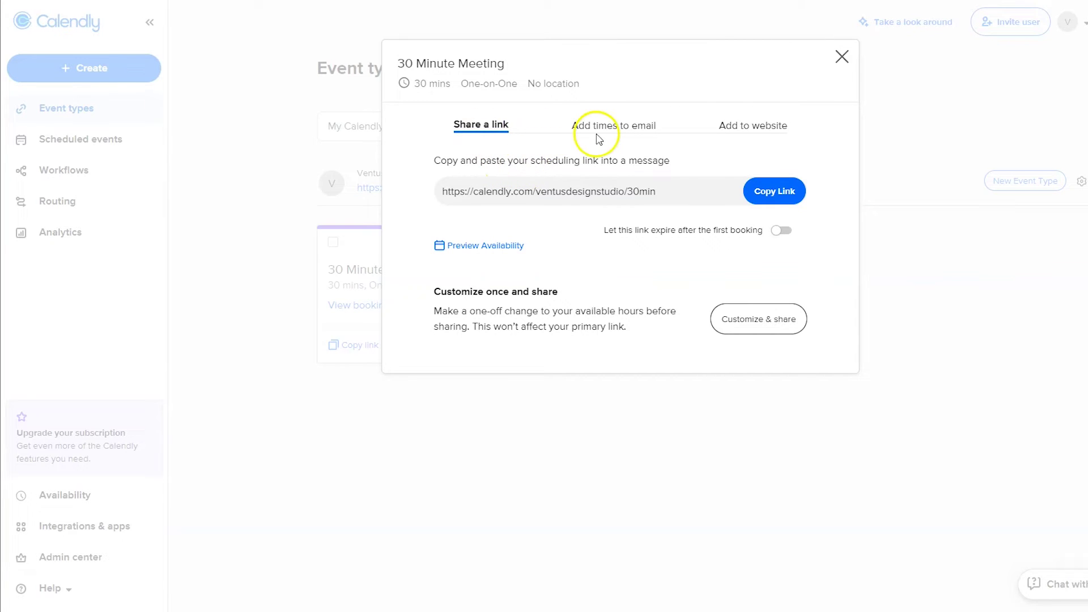
click(768, 136)
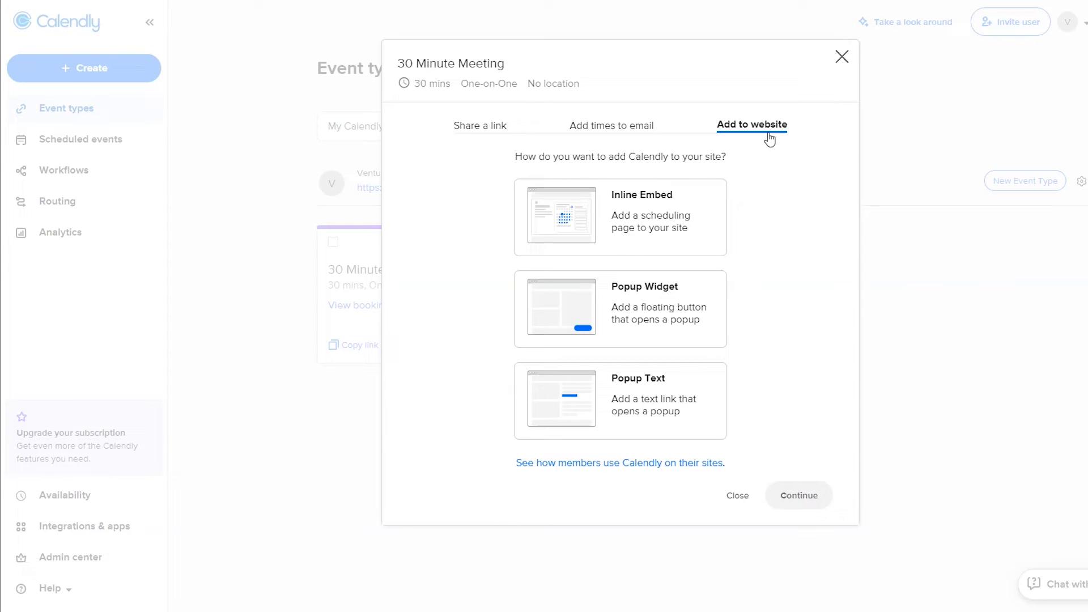
click(768, 138)
click(646, 212)
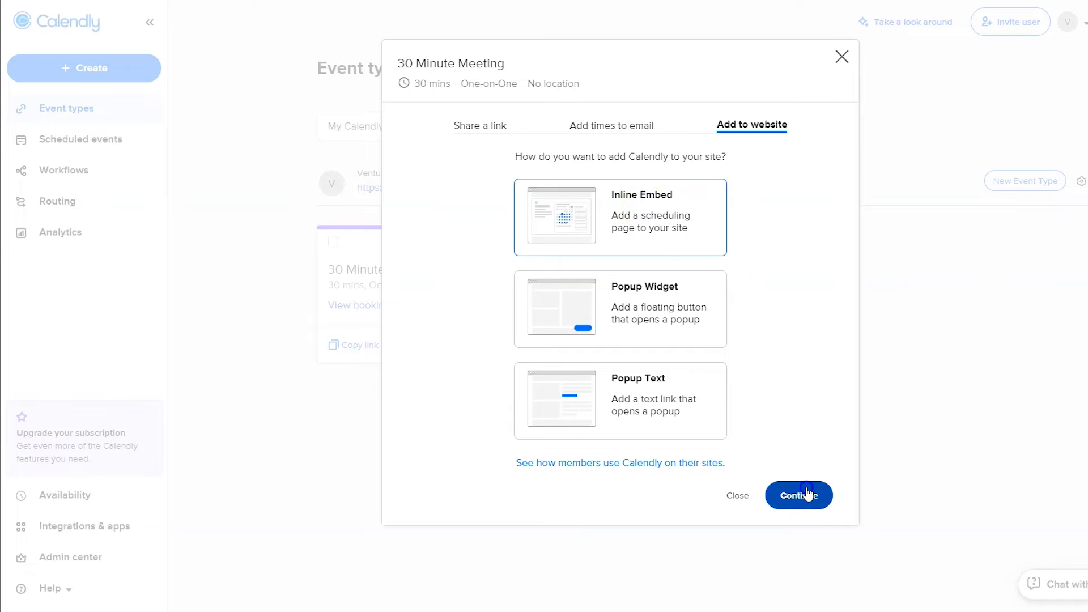
Hide the event type details and the cookie banner in the inline embed settings.
click(807, 495)
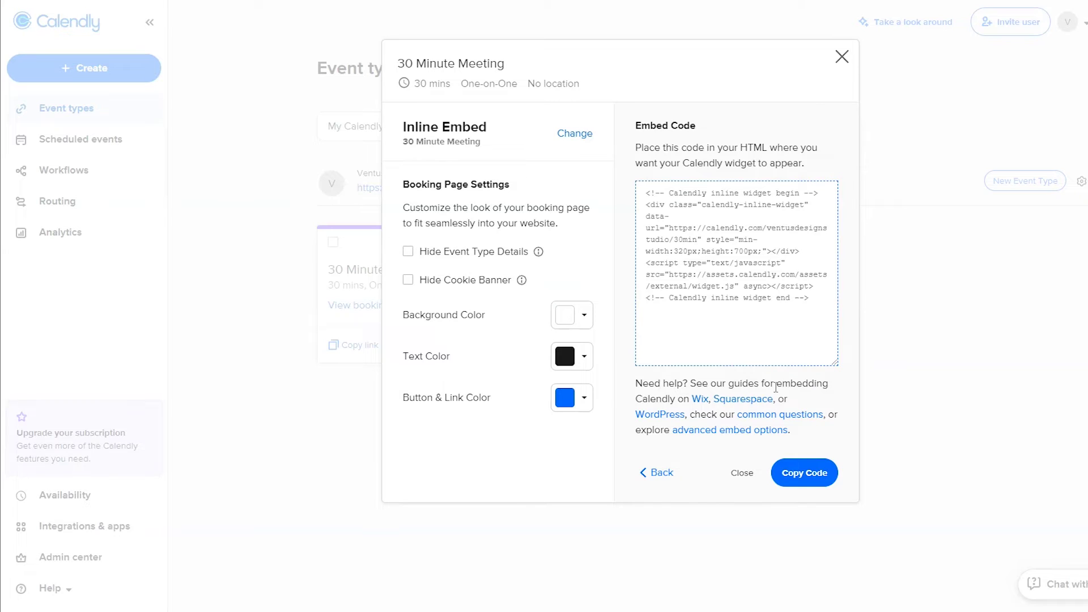
click(408, 253)
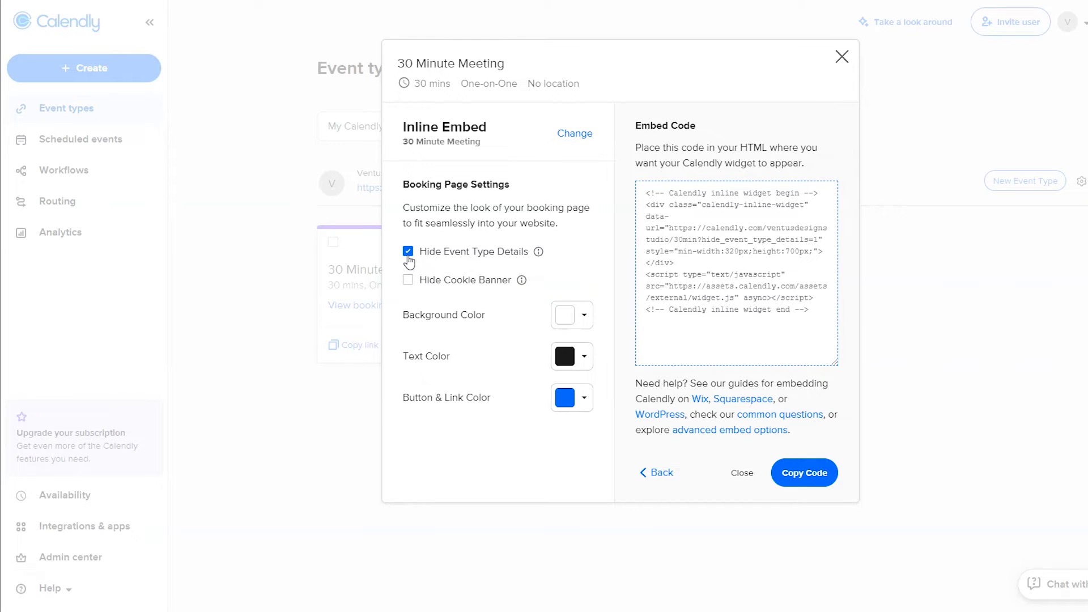
click(407, 281)
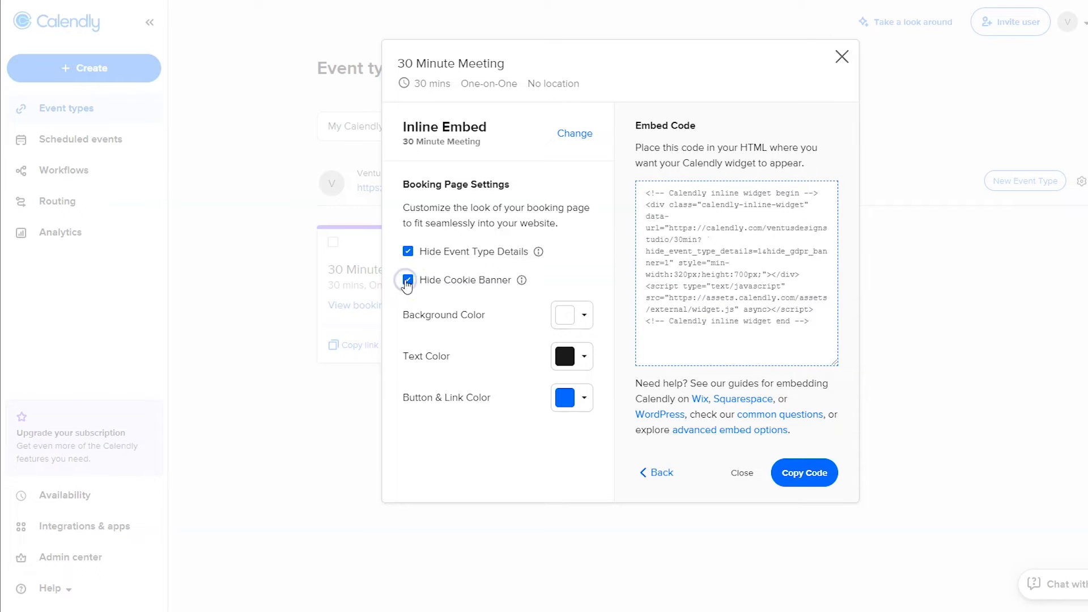
Set the button and link colour to purple 9600FF and the text colour to 434343.
click(571, 409)
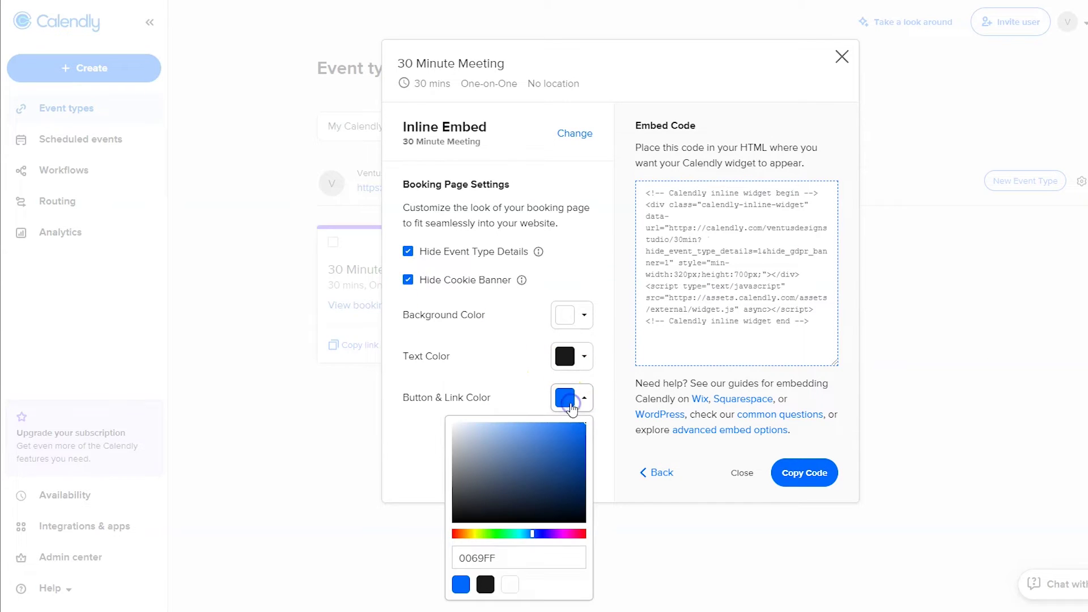
click(554, 534)
click(555, 534)
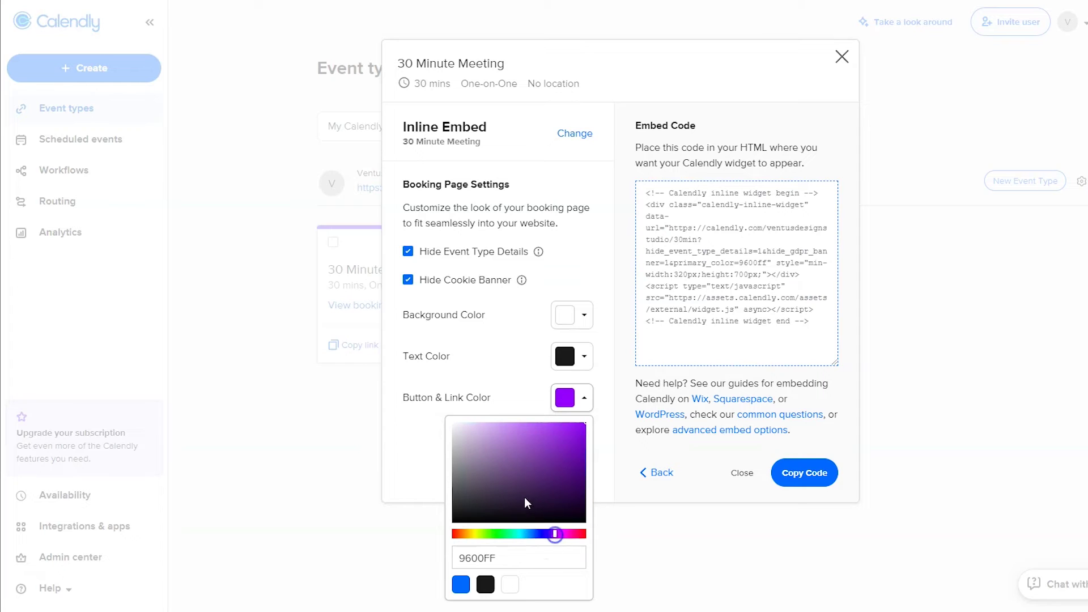
click(584, 356)
key(ctrl+a)
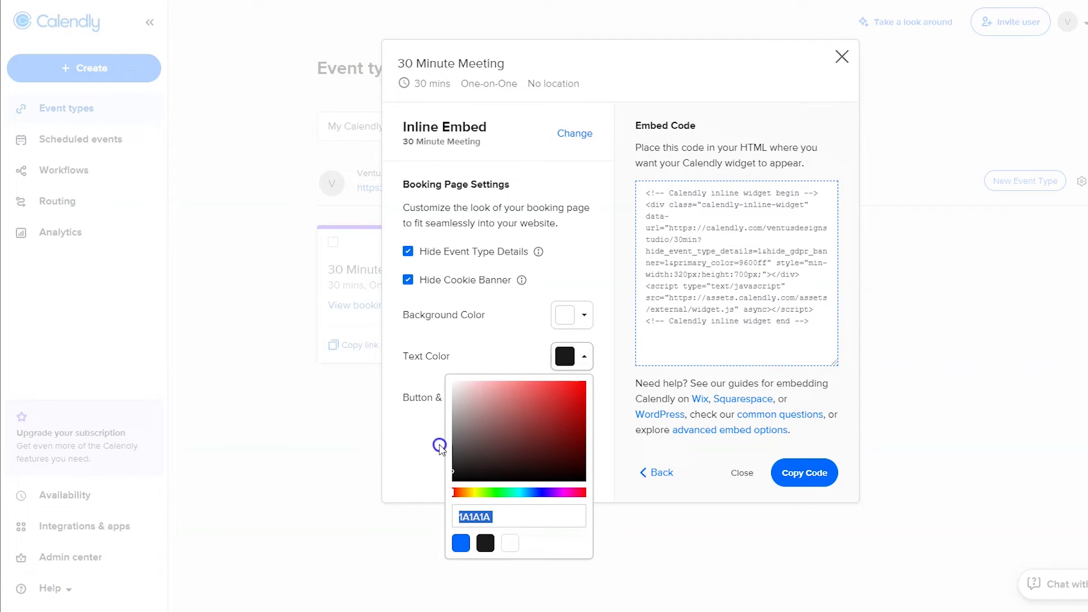
text(434343)
click(433, 452)
Set the background colour to EBEBEB and copy the inline embed code.
click(564, 323)
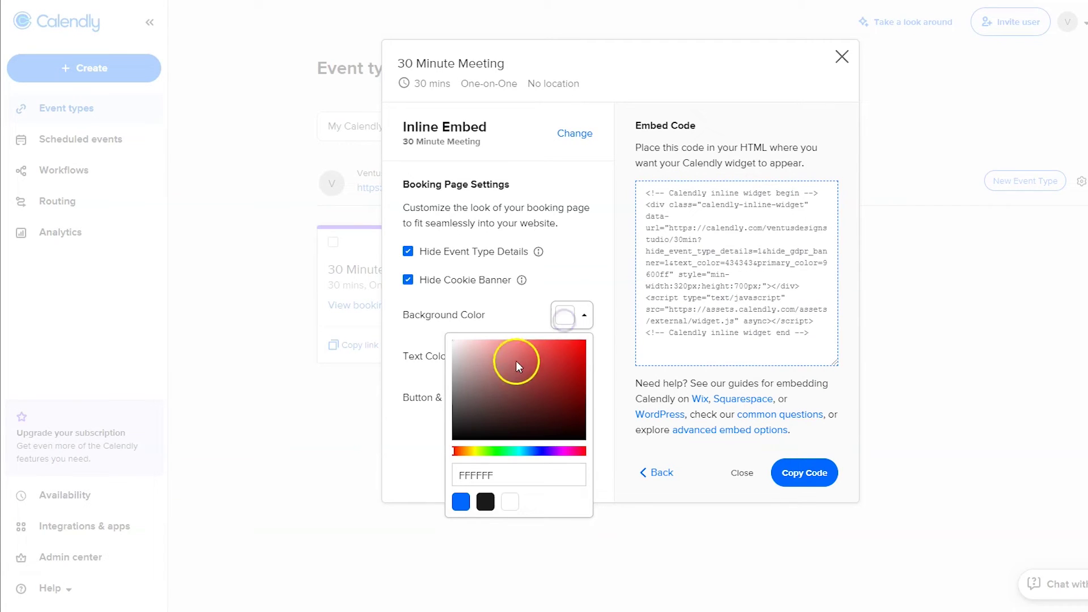
key(ctrl+a)
text(EBEBEB)
click(437, 347)
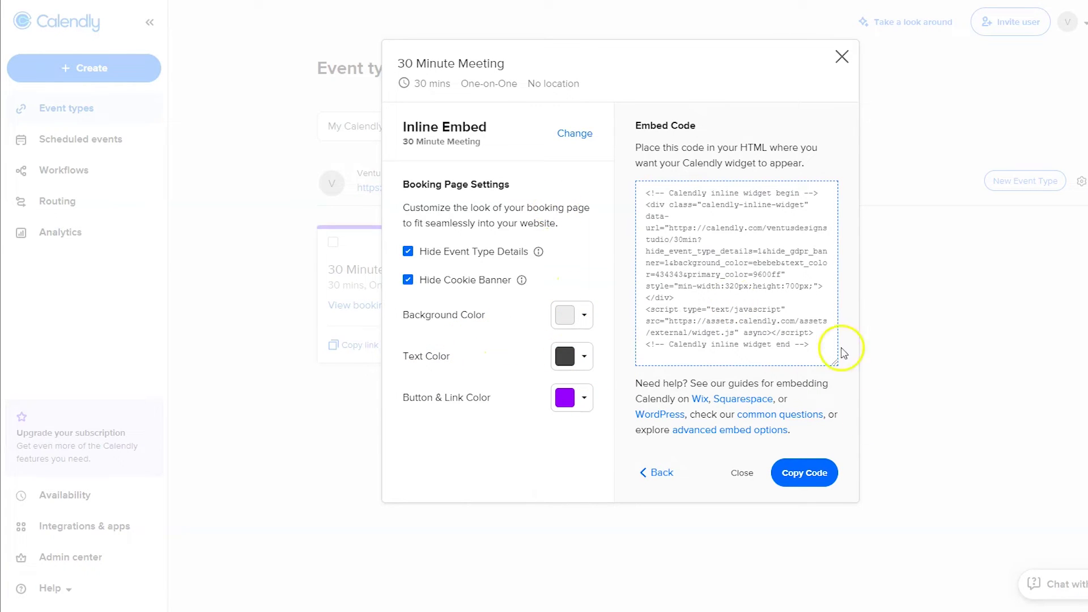
click(796, 476)
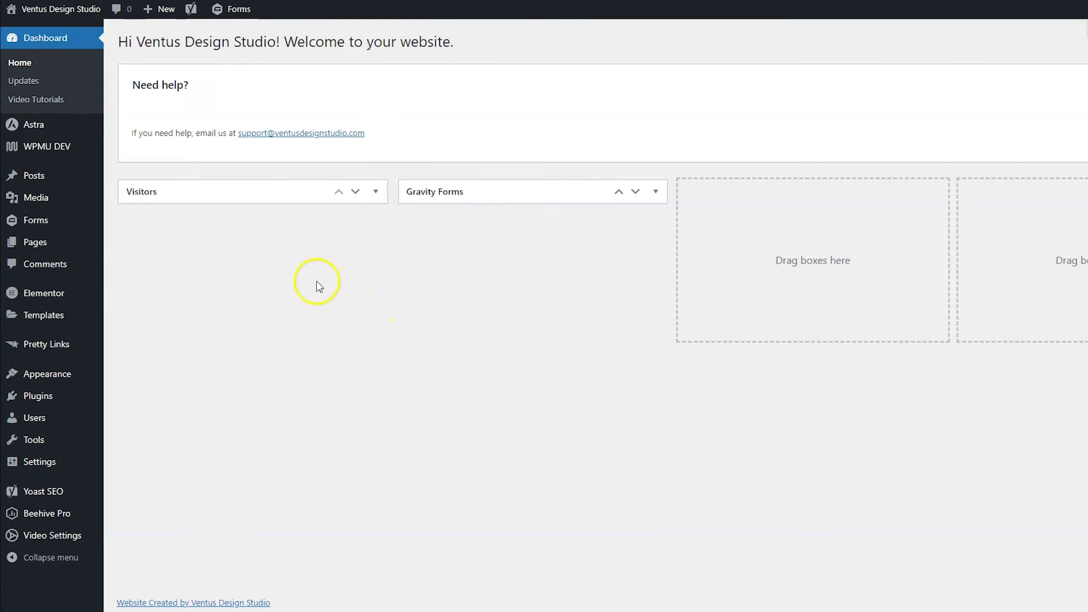
Open the WordPress 'test' page for editing from the Pages list.
click(51, 245)
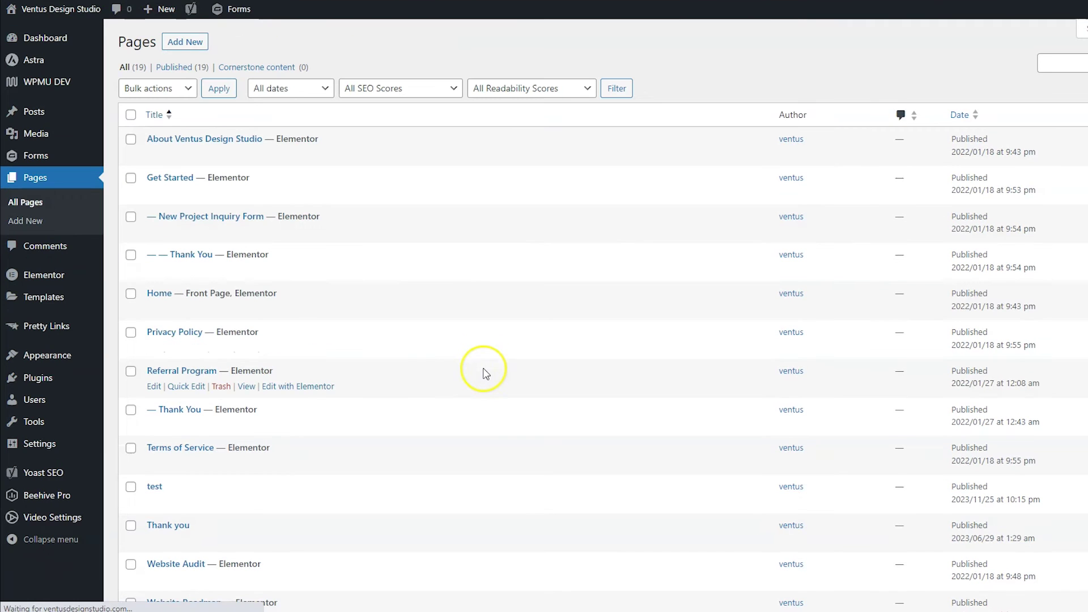
scroll(485, 372, down, 2)
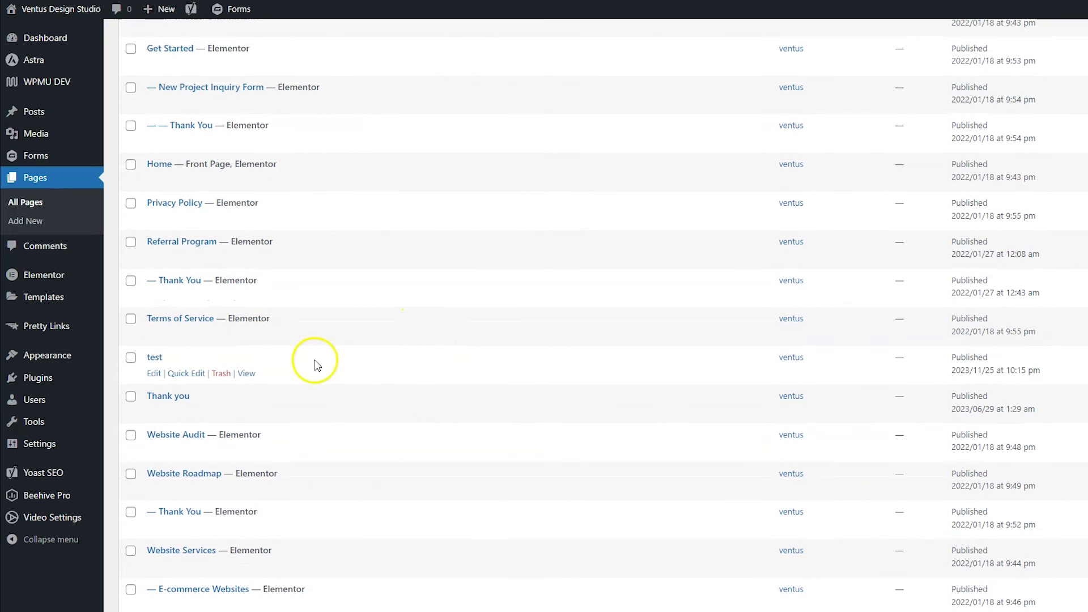
click(153, 373)
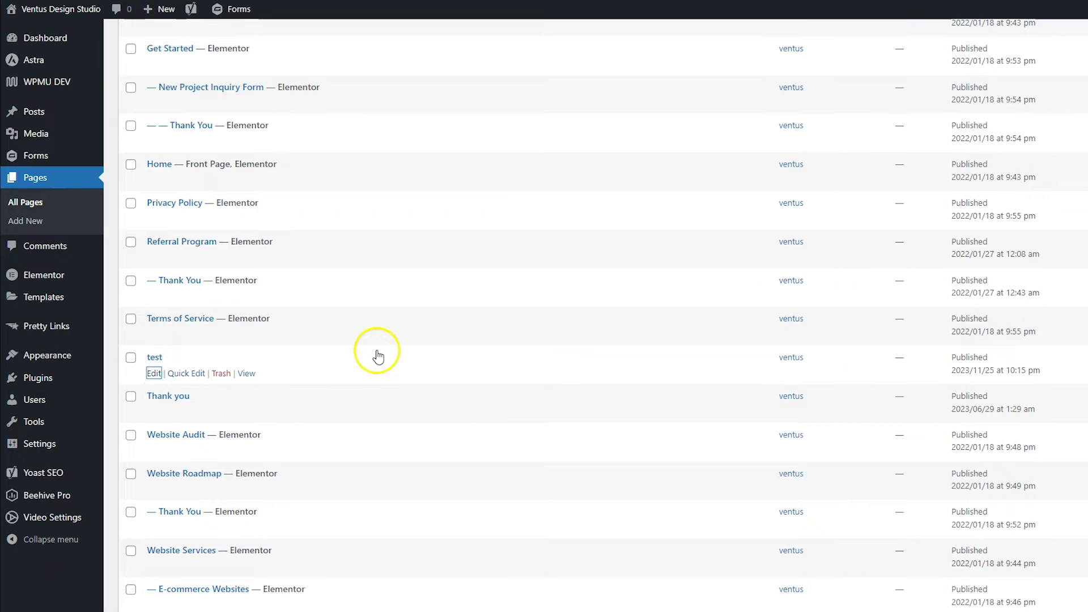
Add a Custom HTML block with the pasted Calendly inline embed code and update the page.
click(903, 202)
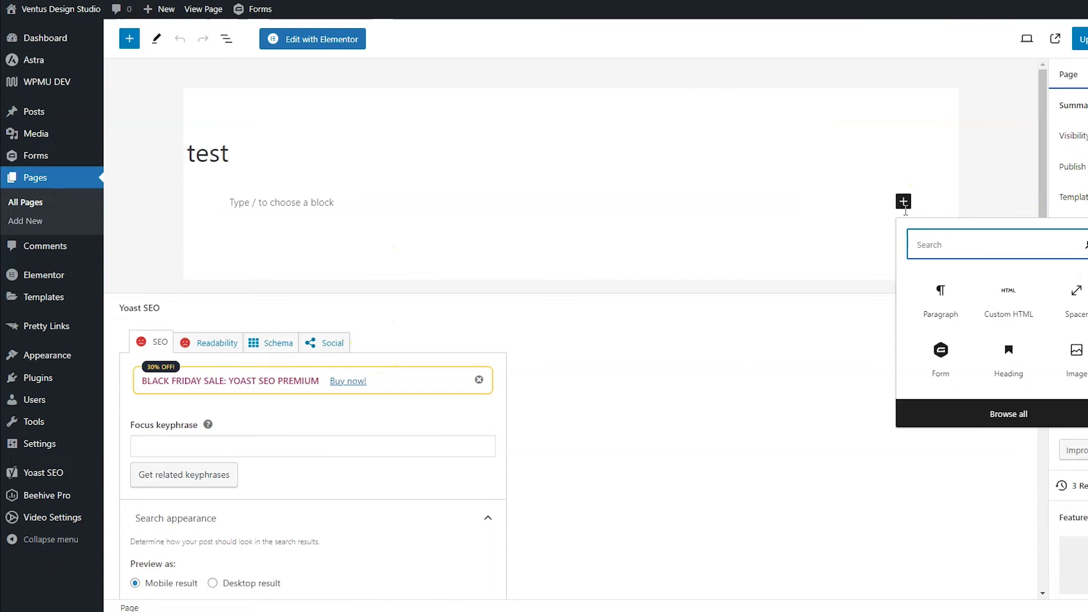
text(html)
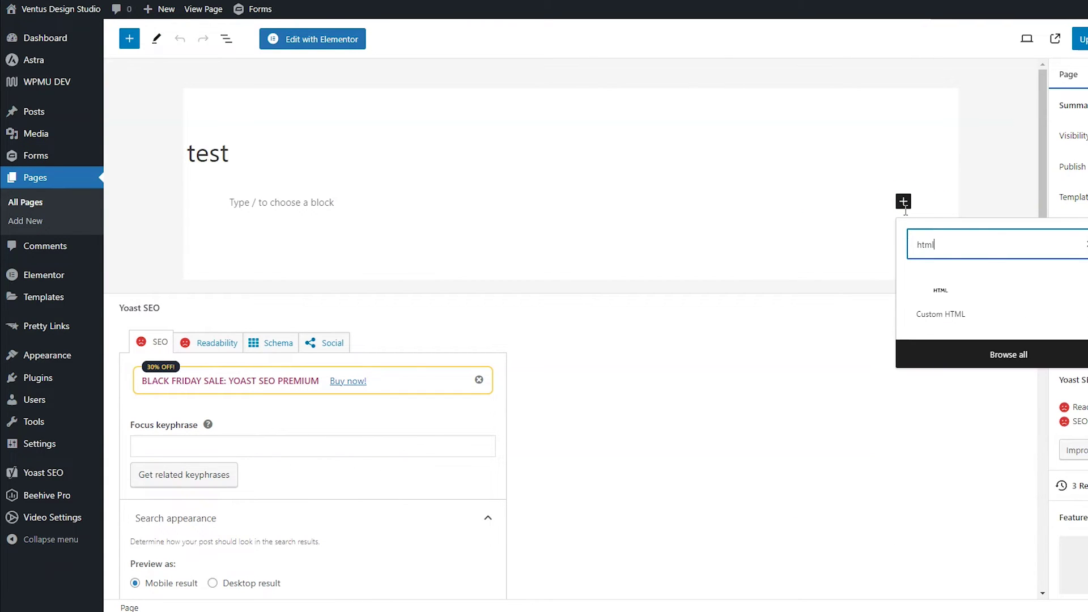
click(959, 284)
click(575, 206)
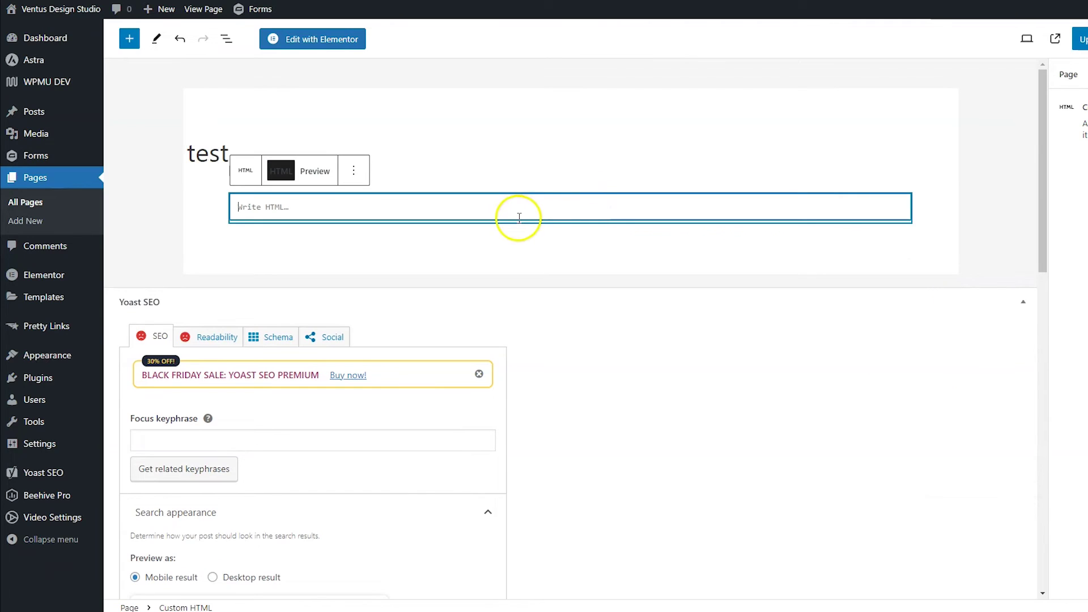
text(<!-- Calendly inline widget begin --> <div class="calendly-inline-widget" data-url="https://calendly.com/ventusdesignstudio/30min?hide_event_type_details=1&hide_gdpr_banner=1&background_color=ebebeb&text_color=434343&primary_color=9600ff" style="min-width:320px;height:700px;"></div> <script type="text/javascript" src="https://assets.calendly.com/assets/external/widget.js" async></script> <!-- Calendly inline widget end -->)
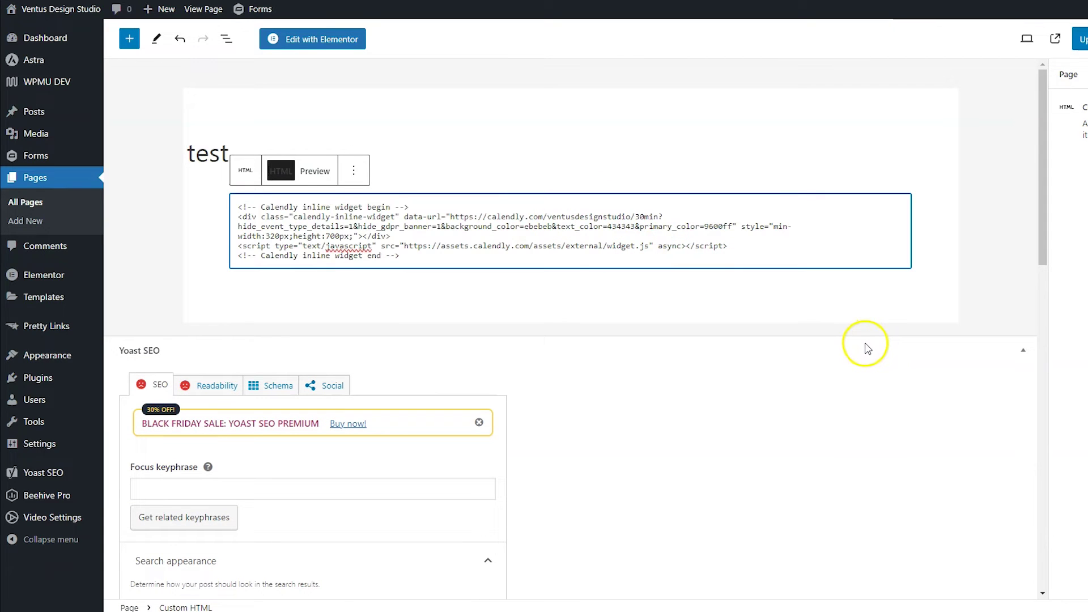
click(1080, 39)
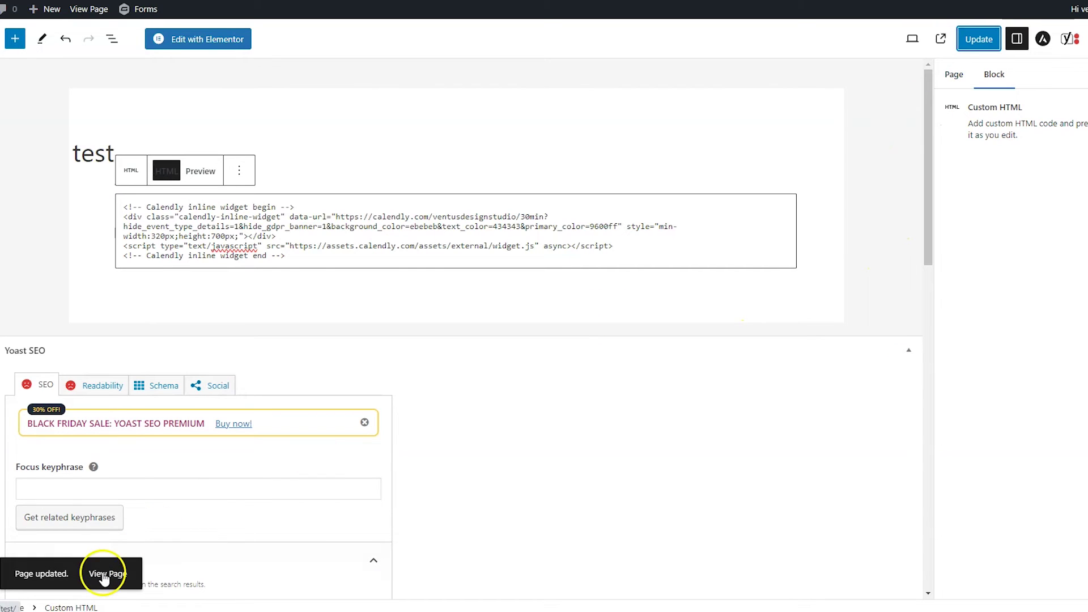
click(103, 575)
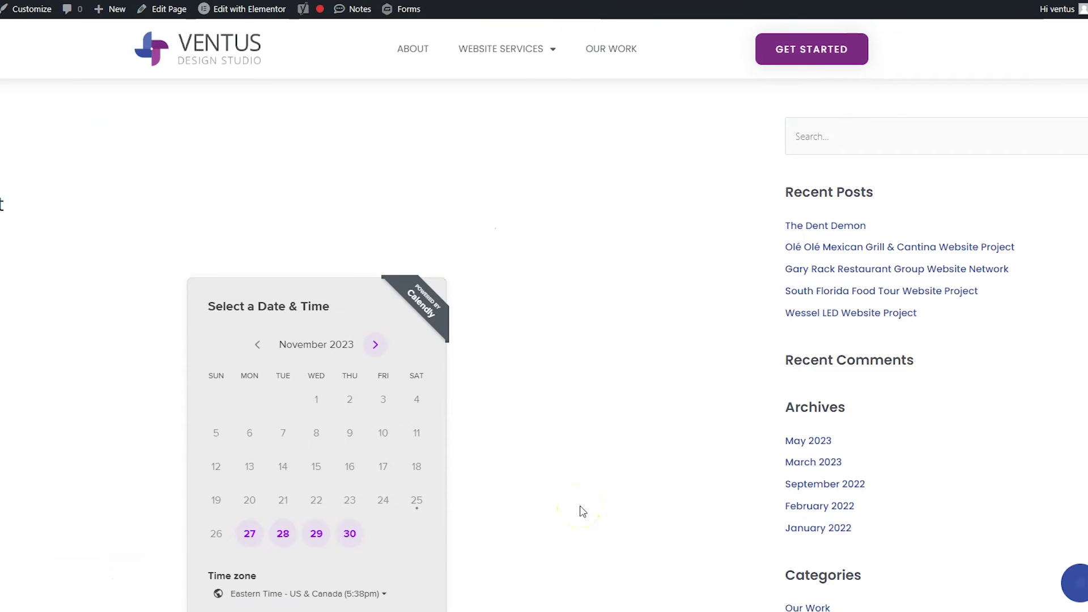
click(284, 533)
click(385, 510)
click(490, 506)
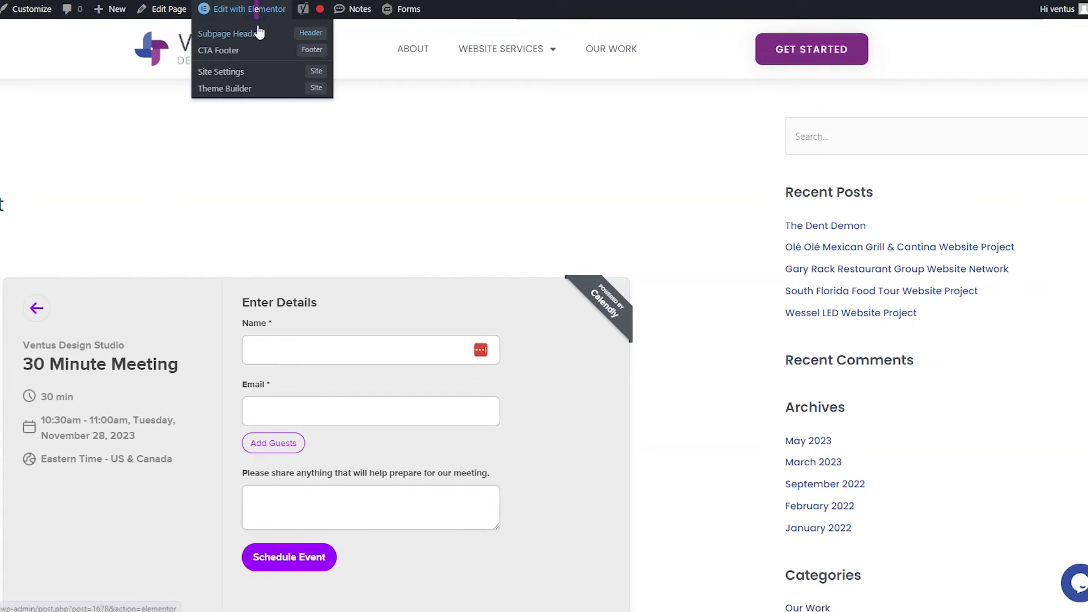
click(154, 13)
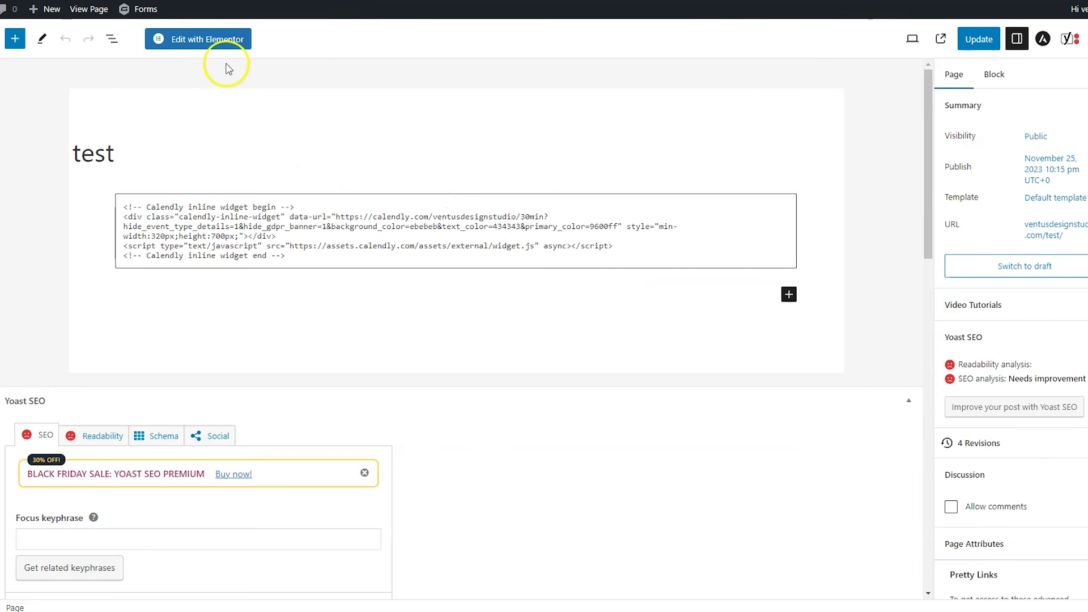
In Elementor, replace the old section with an HTML widget holding the Calendly inline embed code.
click(221, 41)
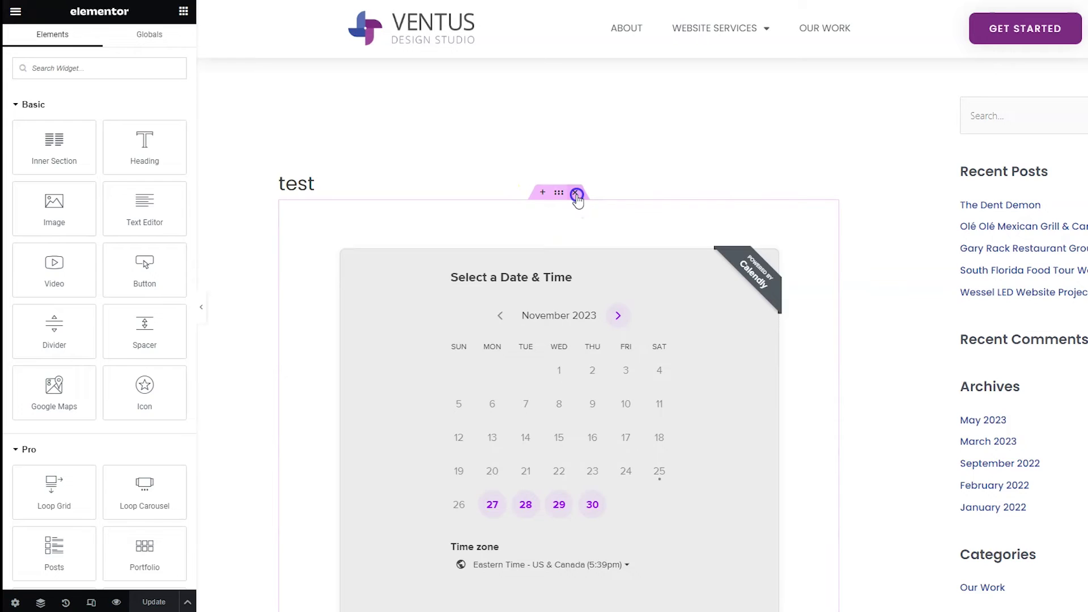
click(576, 193)
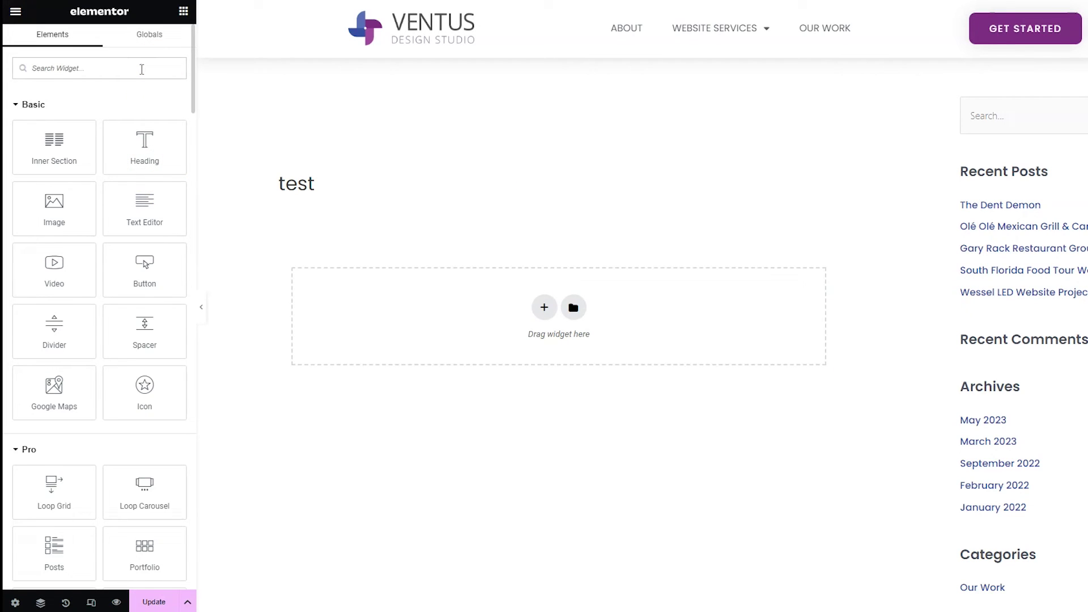
text(html)
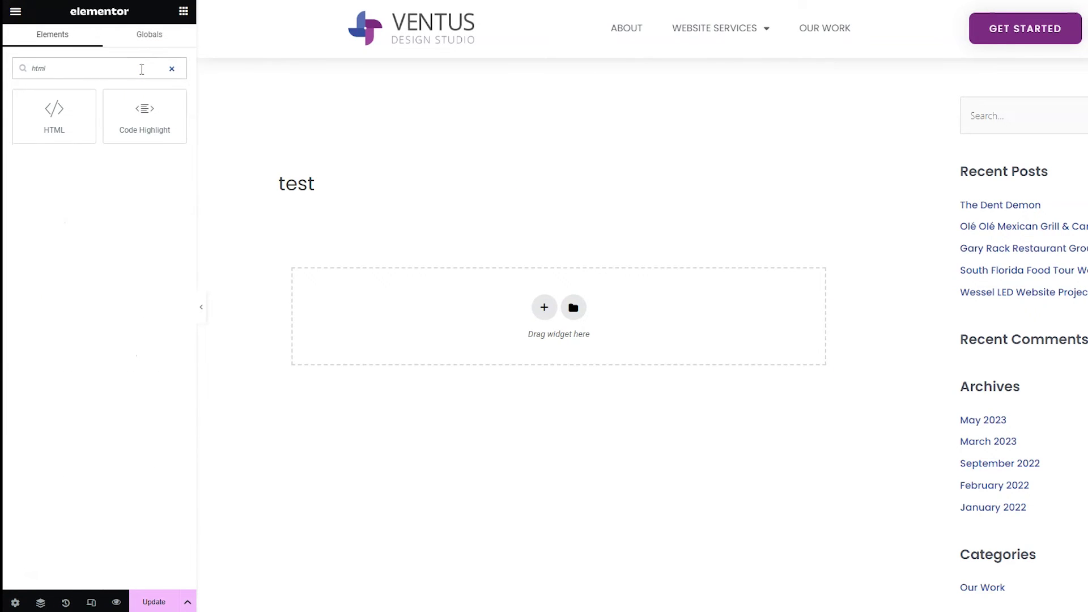
drag(74, 111, 549, 308)
click(129, 138)
text(<!-- Calendly inline widget begin --> <div class="calendly-inline-widget" data-url="https://calendly.com/ventusdesignstudio/30min?hide_event_type_details=1&hide_gdpr_banner=1&background_color=ebebeb&text_color=434343&primary_color=9600ff" style="min-width:320px;height:700px;"></div> <script type="text/javascript" src="https://assets.calendly.com/assets/external/widget.js" async></script> <!-- Calendly inline widget end -->)
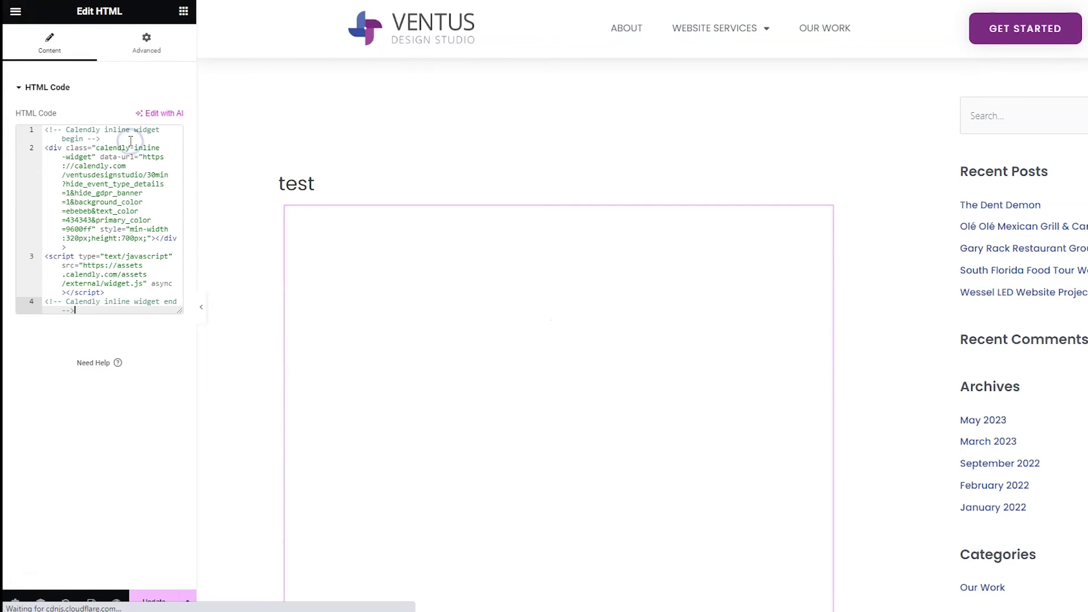
View the published 'test' page showing the Calendly calendar.
scroll(259, 194, down, 3)
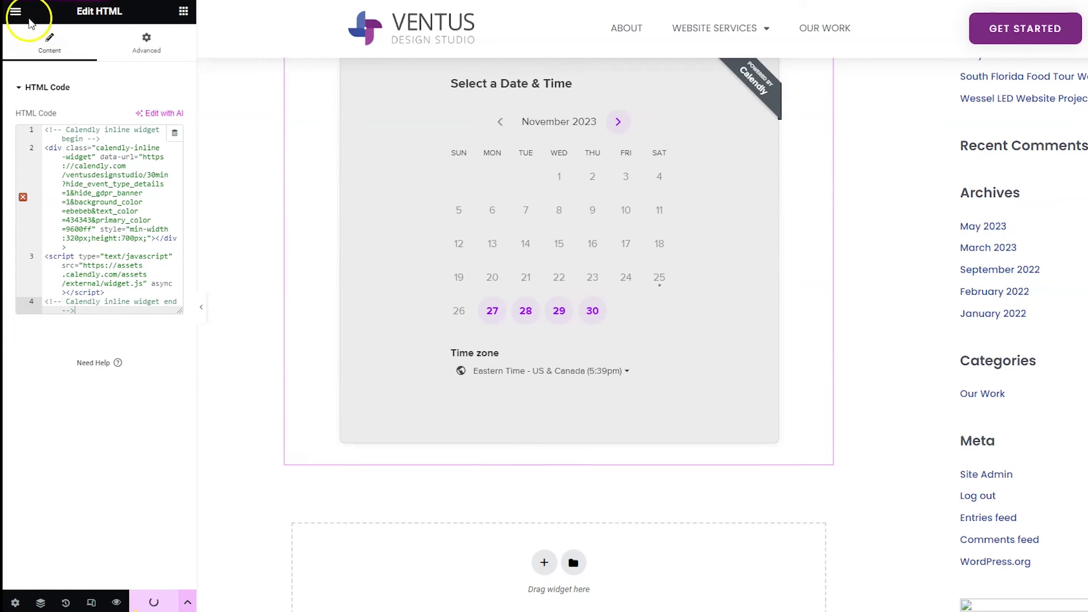
click(16, 17)
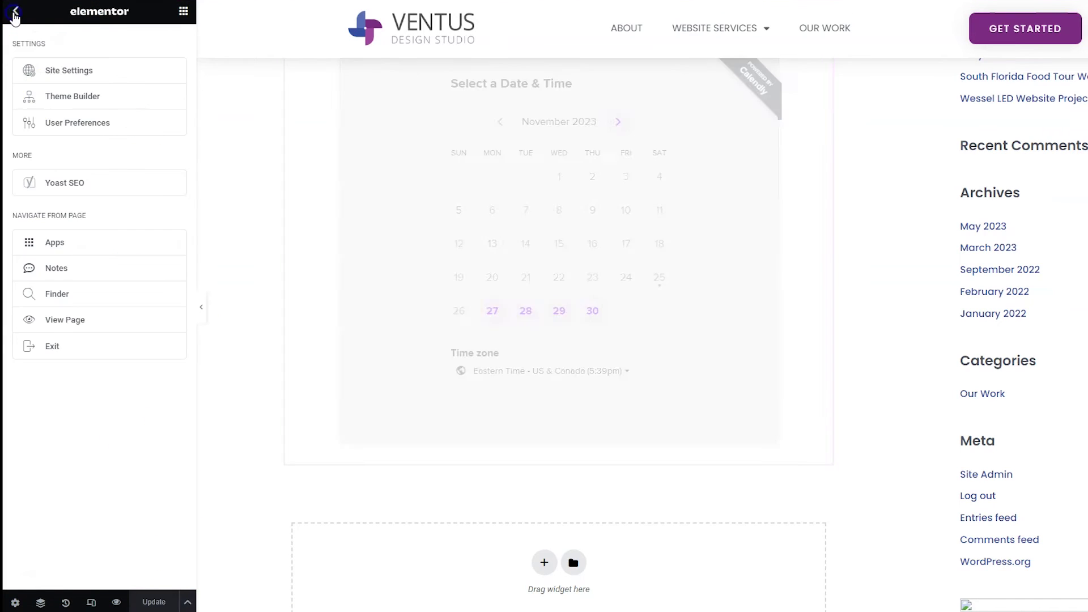
click(90, 320)
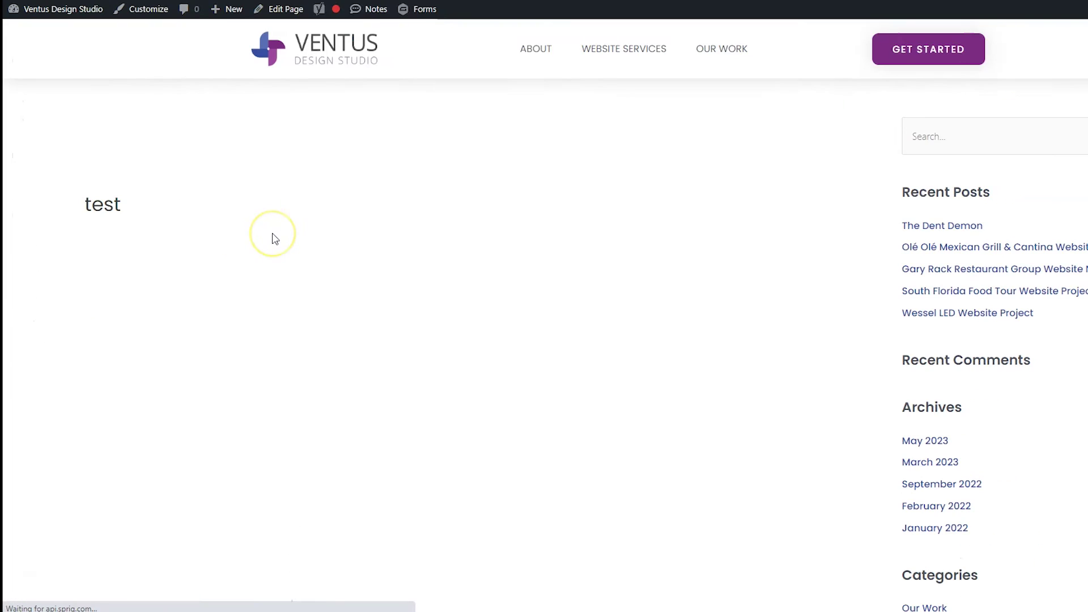
click(193, 235)
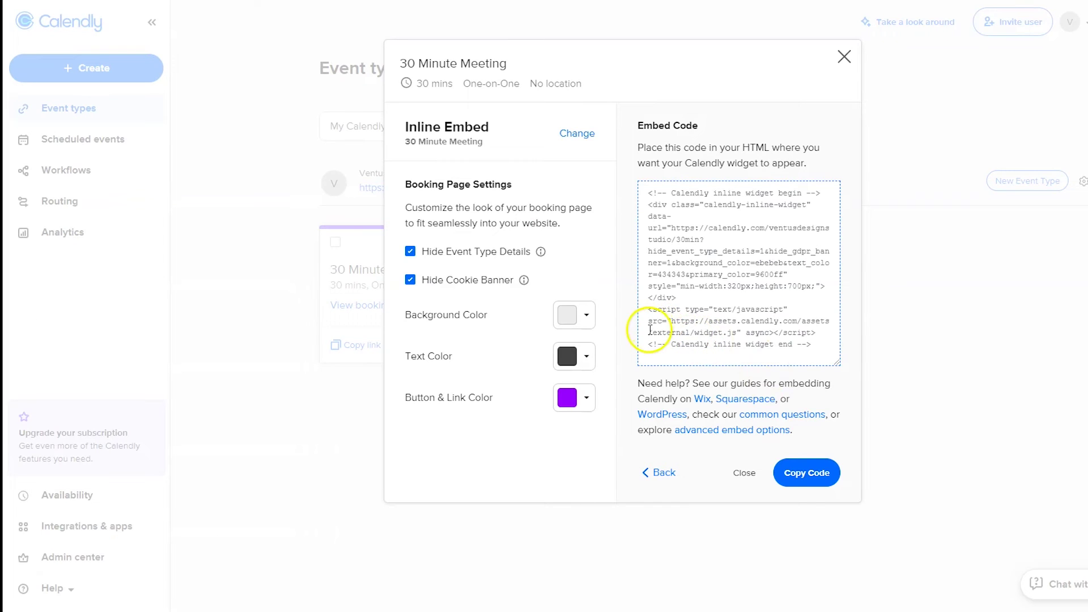
Switch the embed type to Popup Widget and continue to its settings.
click(662, 474)
click(625, 300)
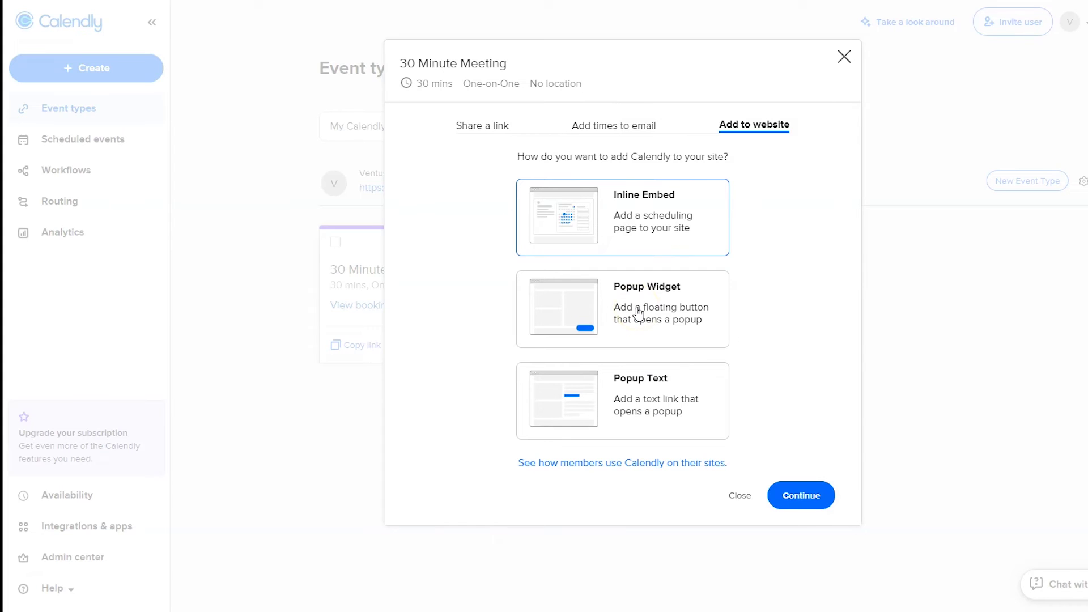
click(638, 311)
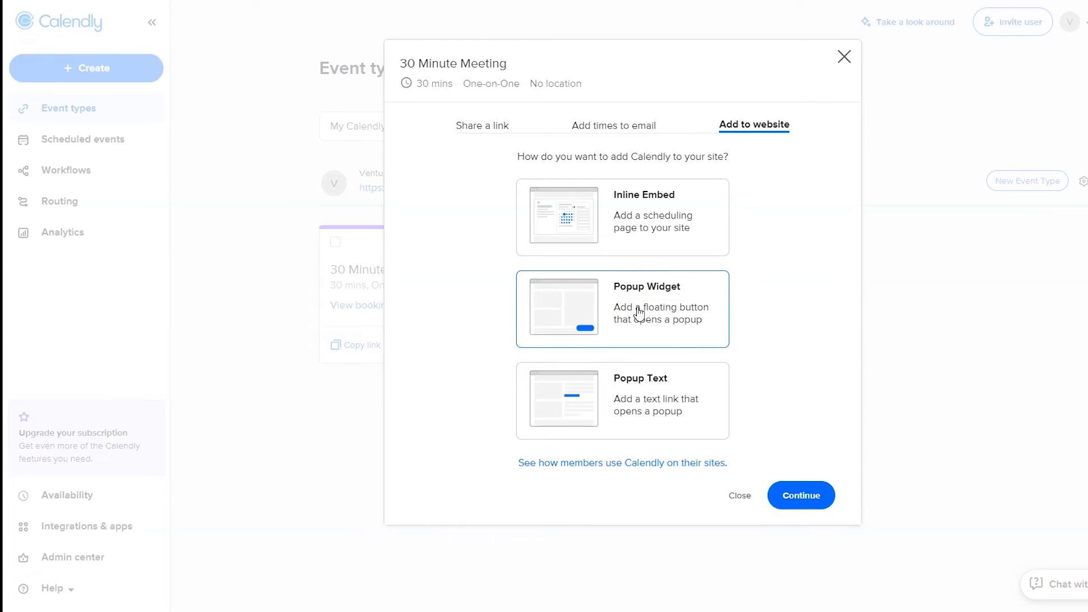
click(784, 491)
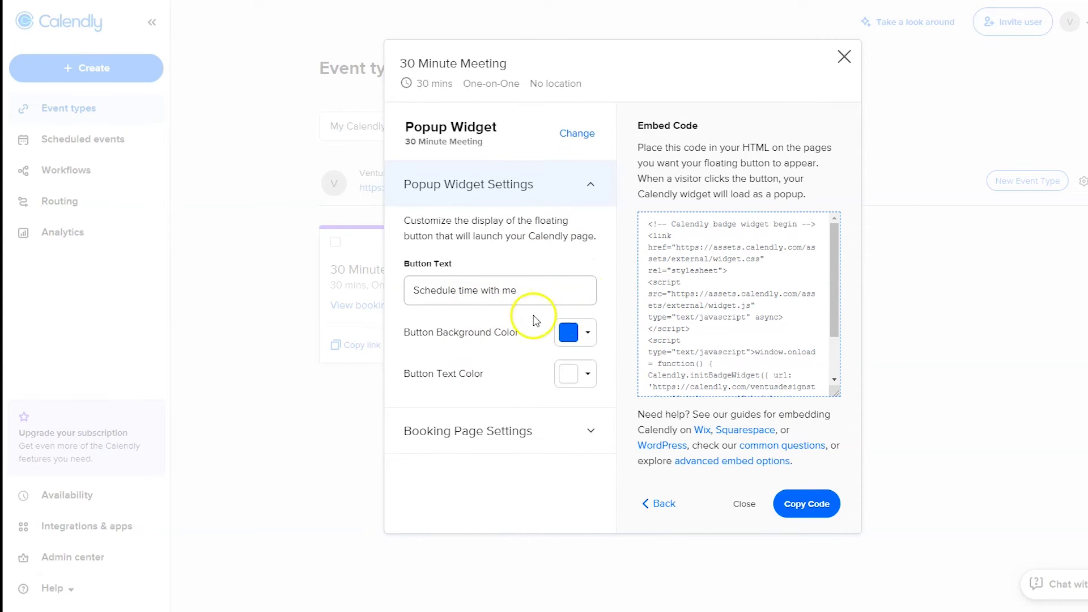
Set the popup button's background colour to purple 6A2CA8.
click(587, 348)
click(460, 435)
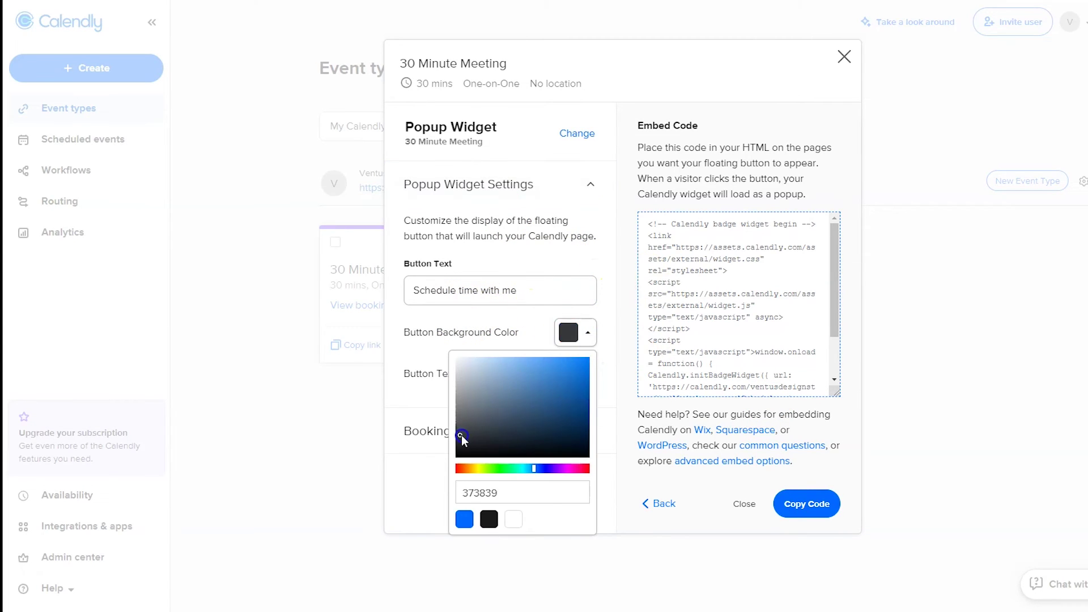
click(558, 468)
click(554, 389)
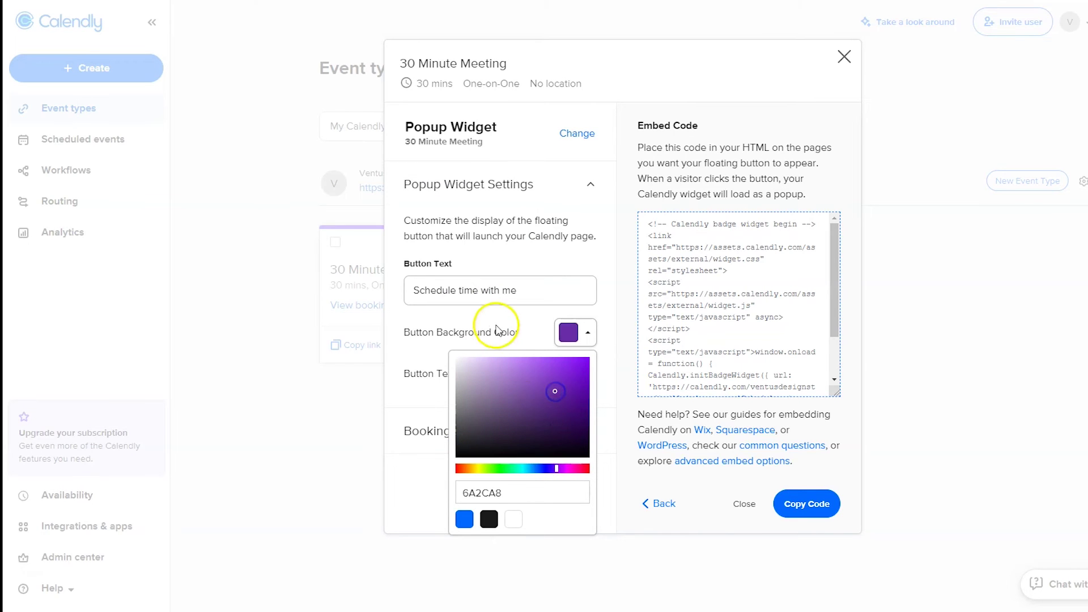
click(496, 328)
Make the link colour deep purple, hide the cookie banner, and copy the popup widget code.
click(493, 428)
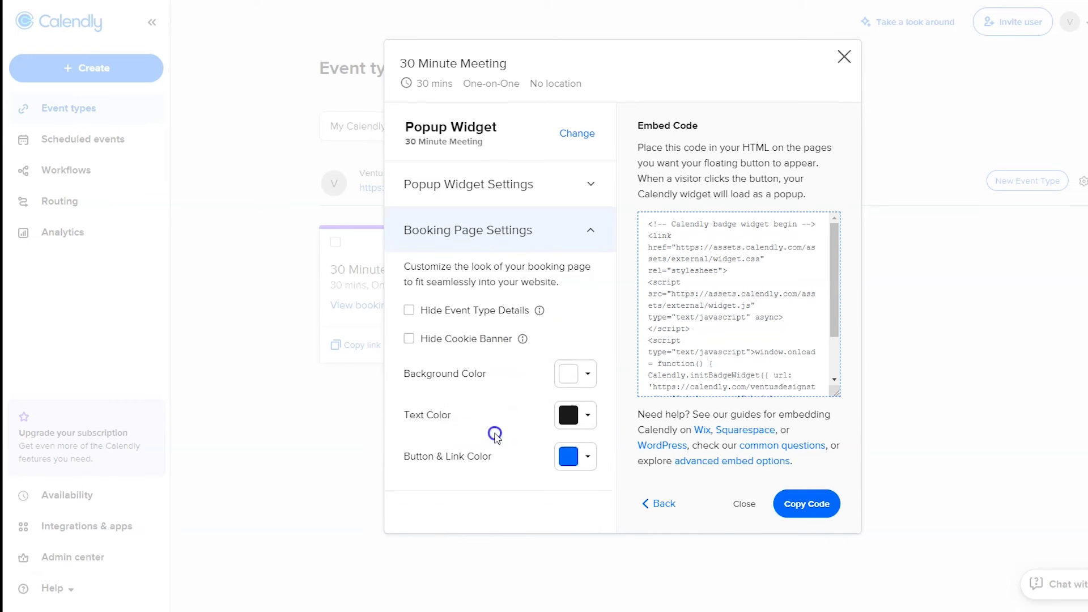
click(567, 456)
click(555, 592)
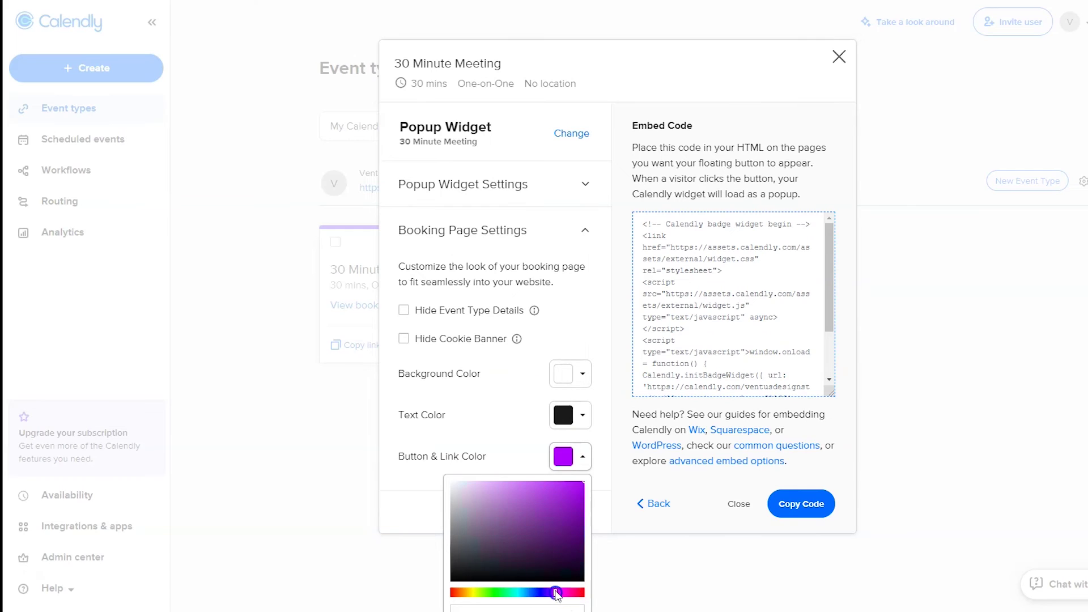
click(553, 505)
click(507, 433)
click(472, 343)
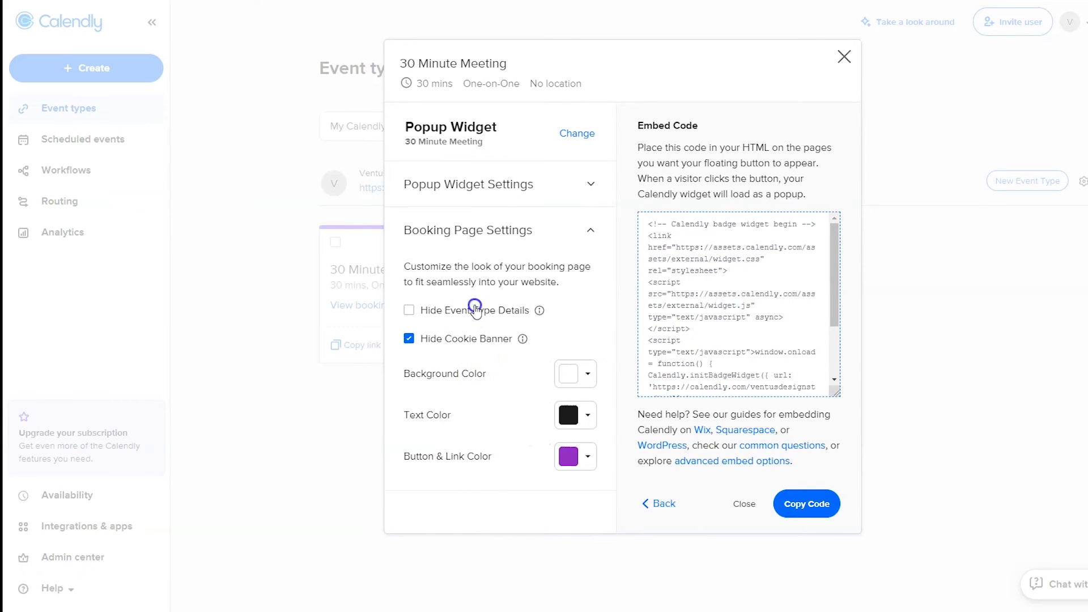
click(796, 505)
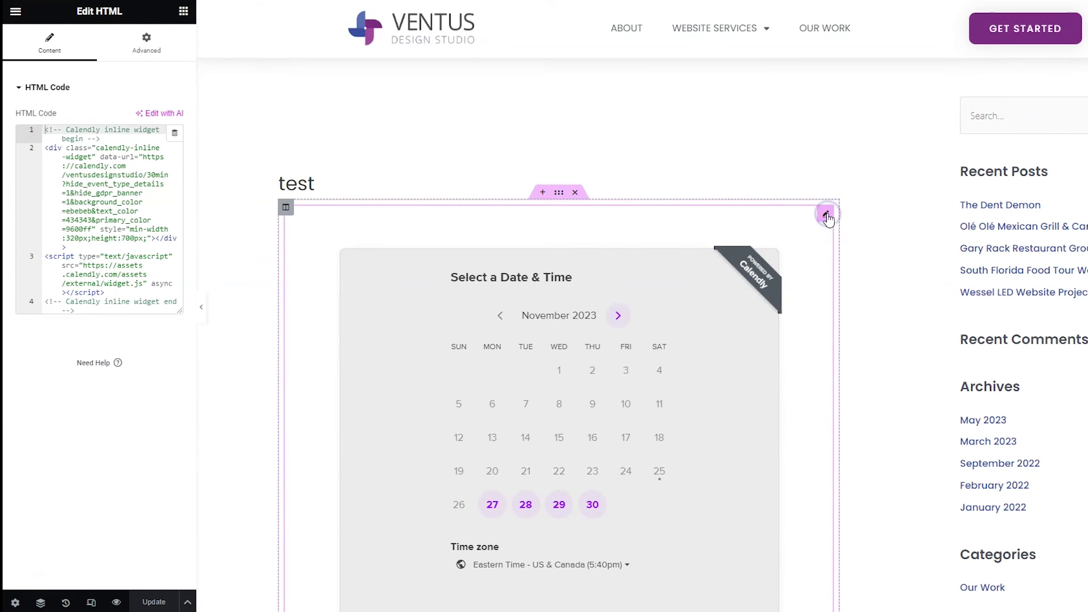
Overwrite the HTML widget's code with the Calendly badge embed, update, and view the live page.
click(122, 204)
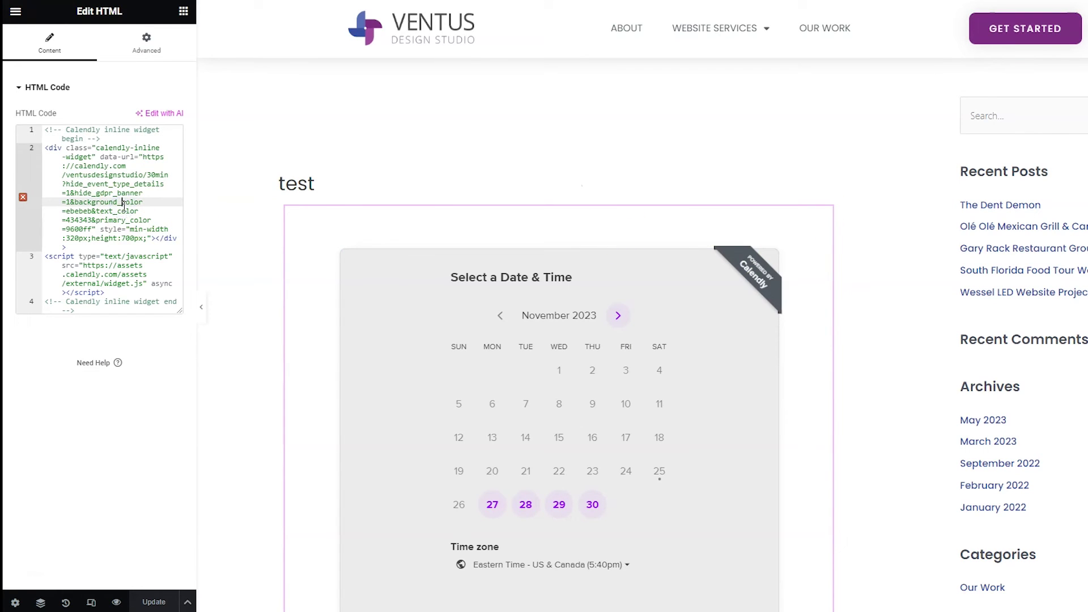
click(122, 209)
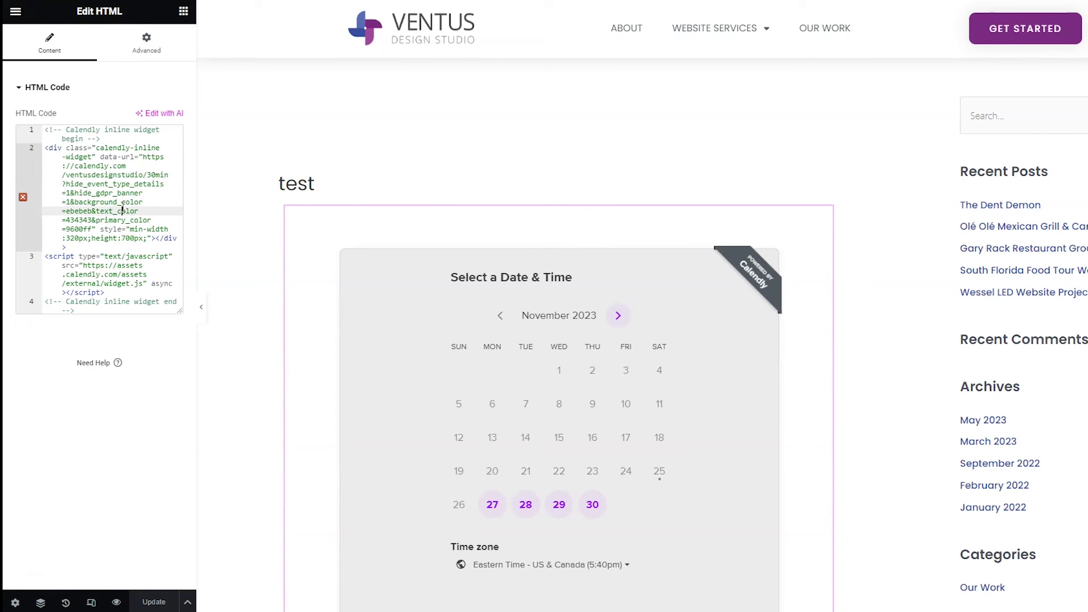
key(ctrl+a)
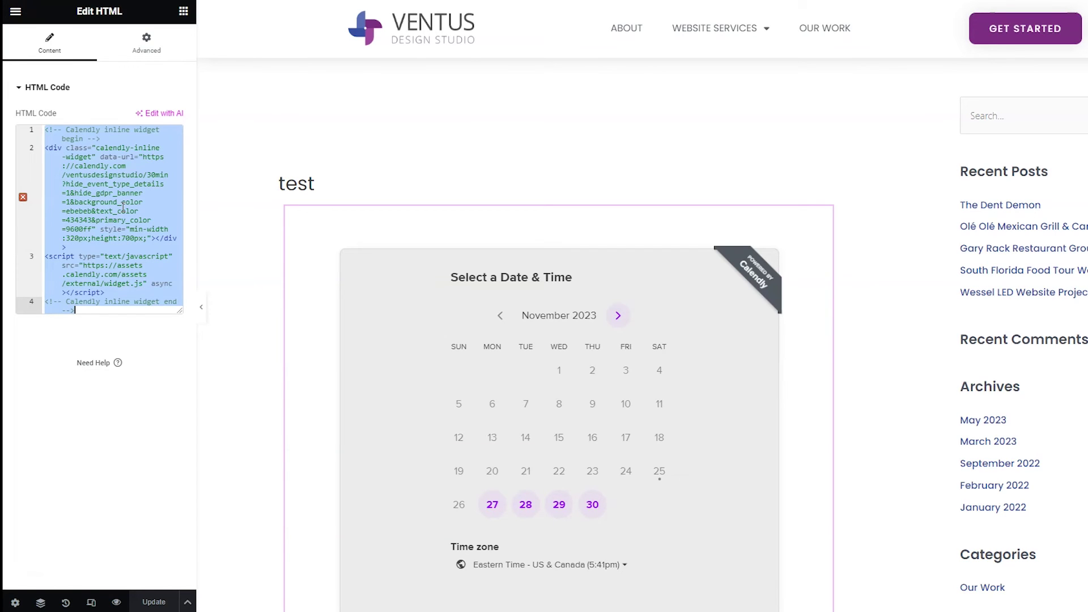
key(ctrl+v)
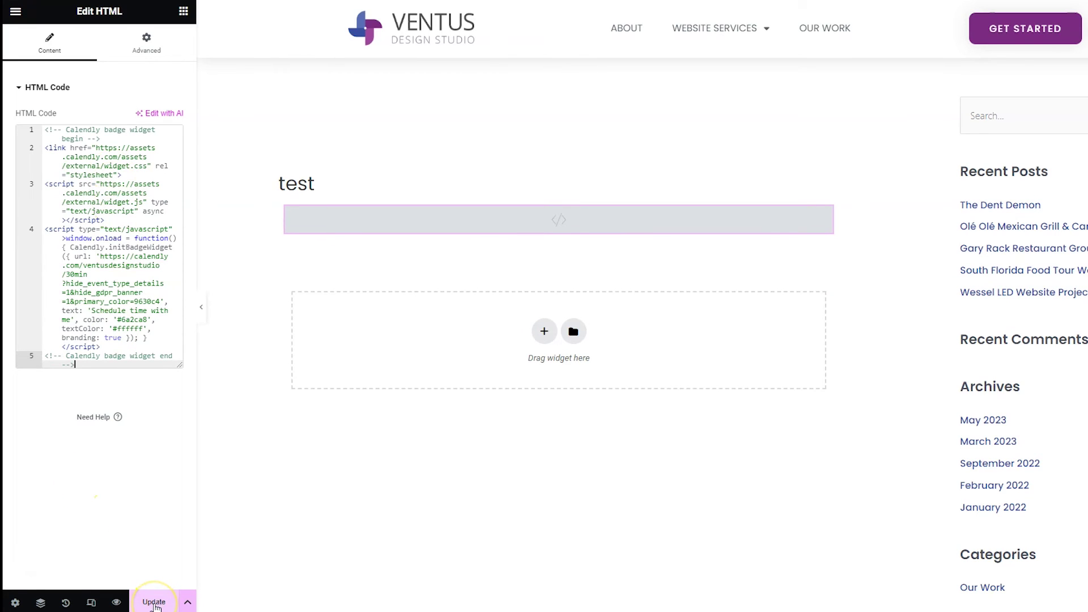
click(154, 603)
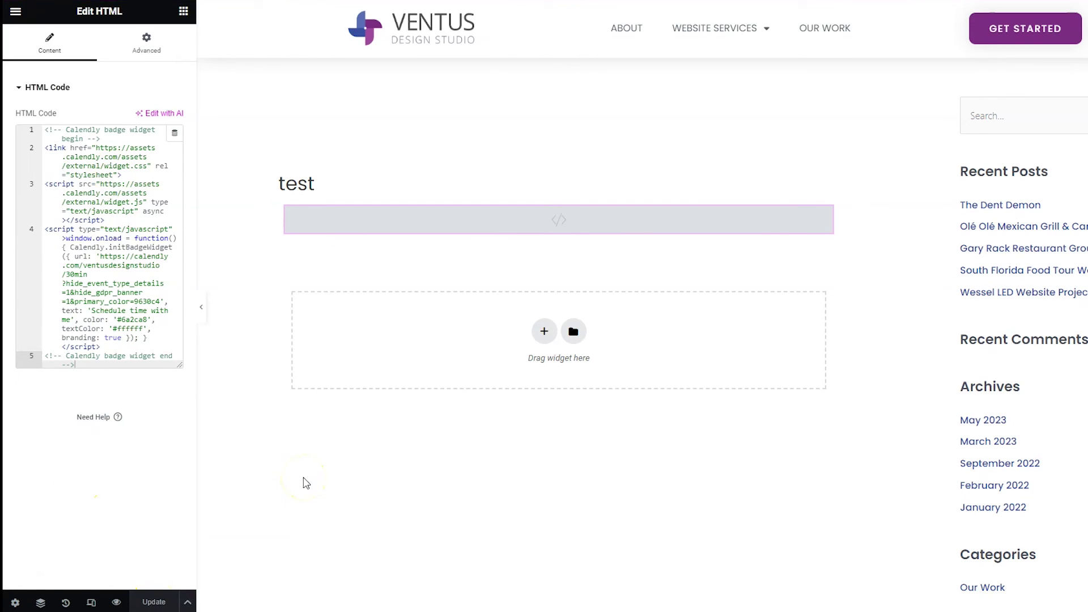
click(16, 10)
click(117, 319)
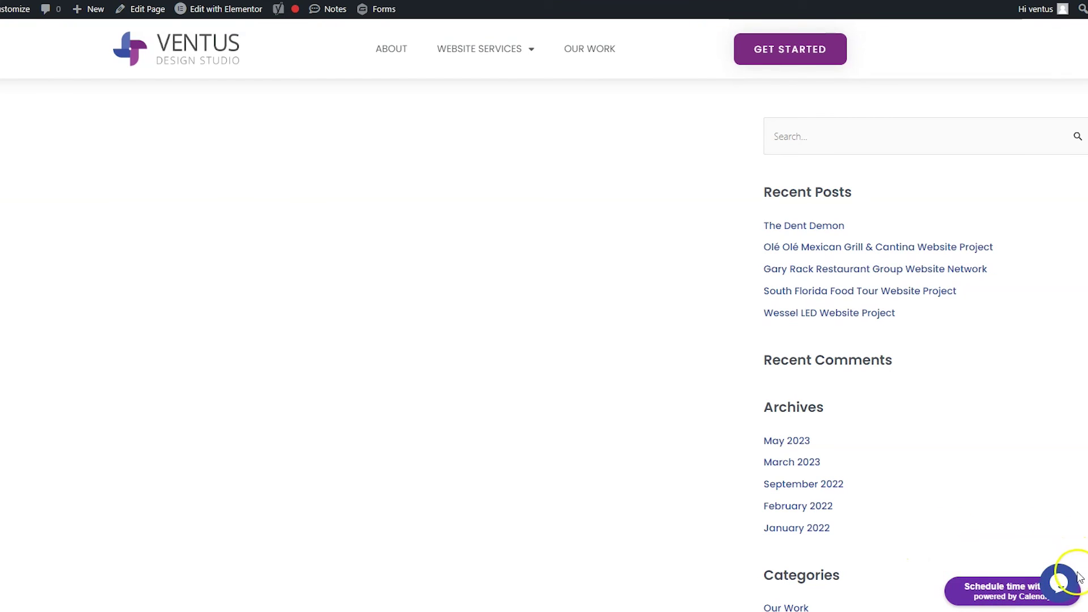
Open the floating 'Schedule time with me' popup and pick Wednesday, November 29 at 9:30am.
click(986, 595)
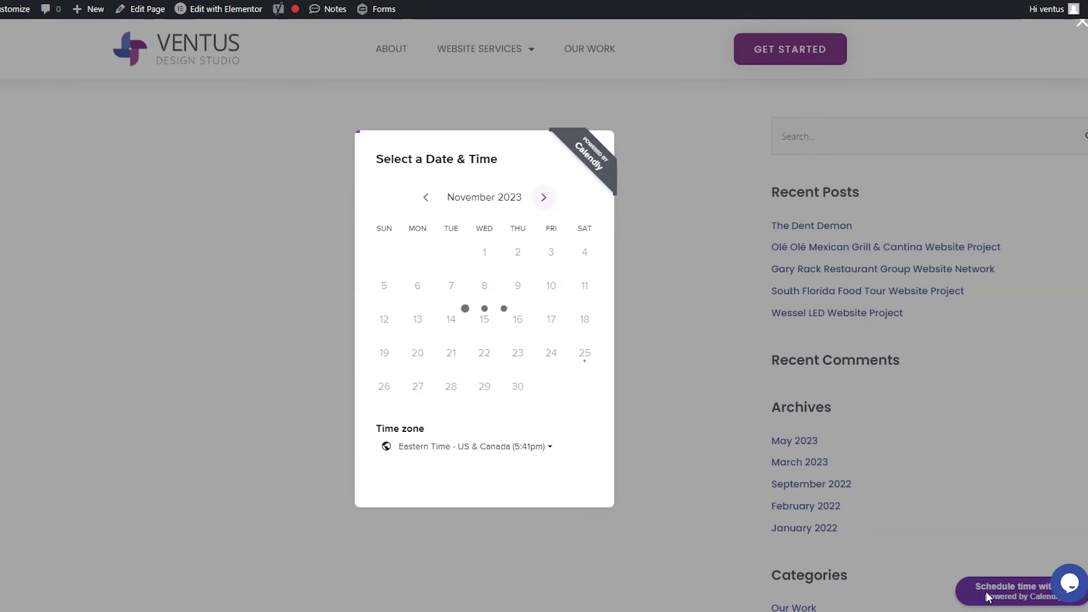
click(487, 389)
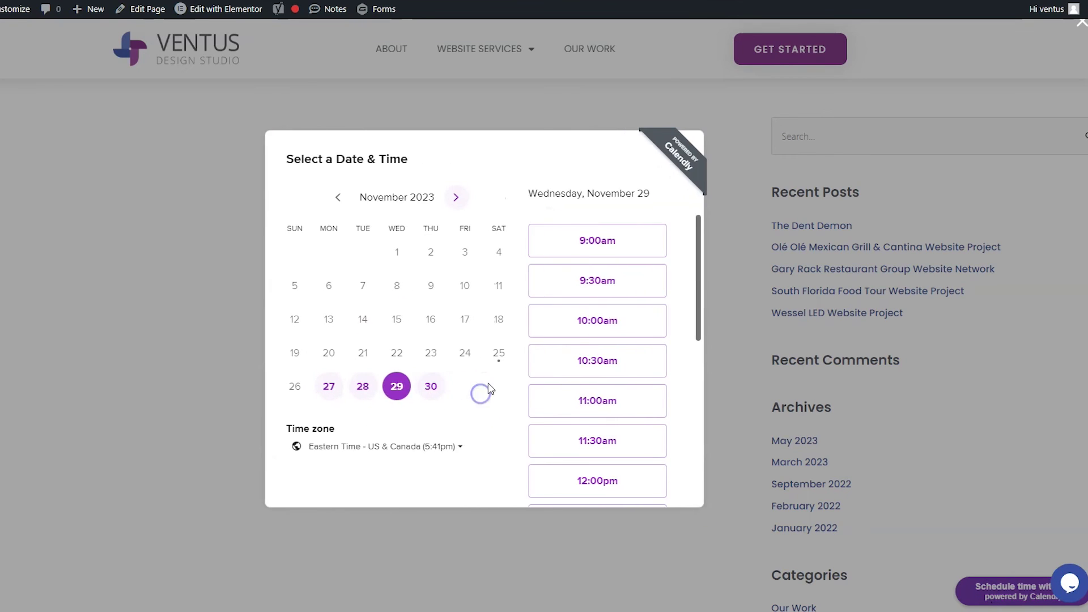
click(620, 283)
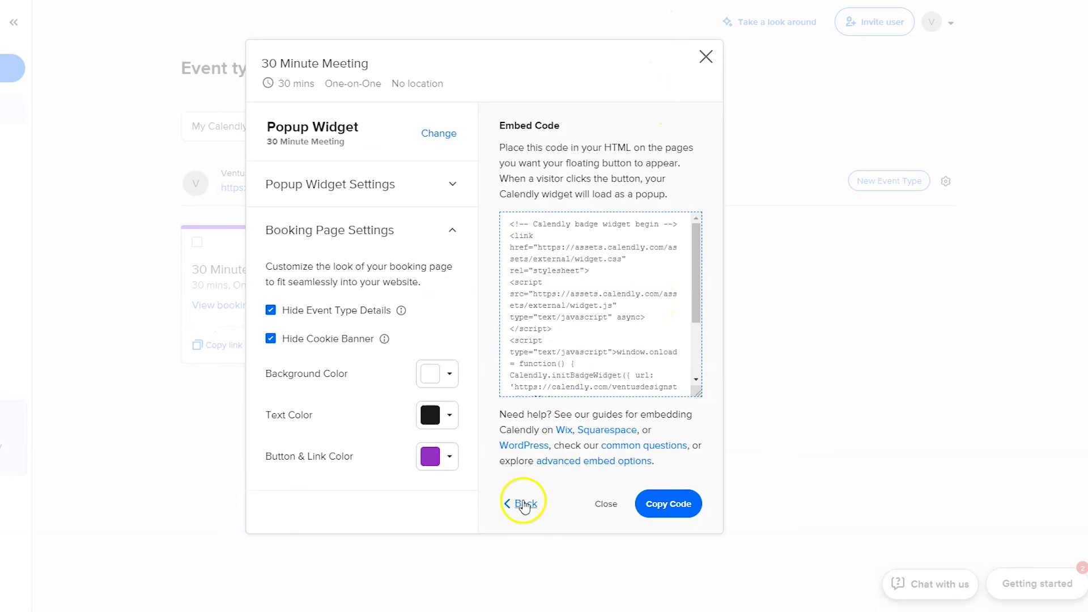
Switch the embed type to Popup Text and continue to its settings.
click(521, 503)
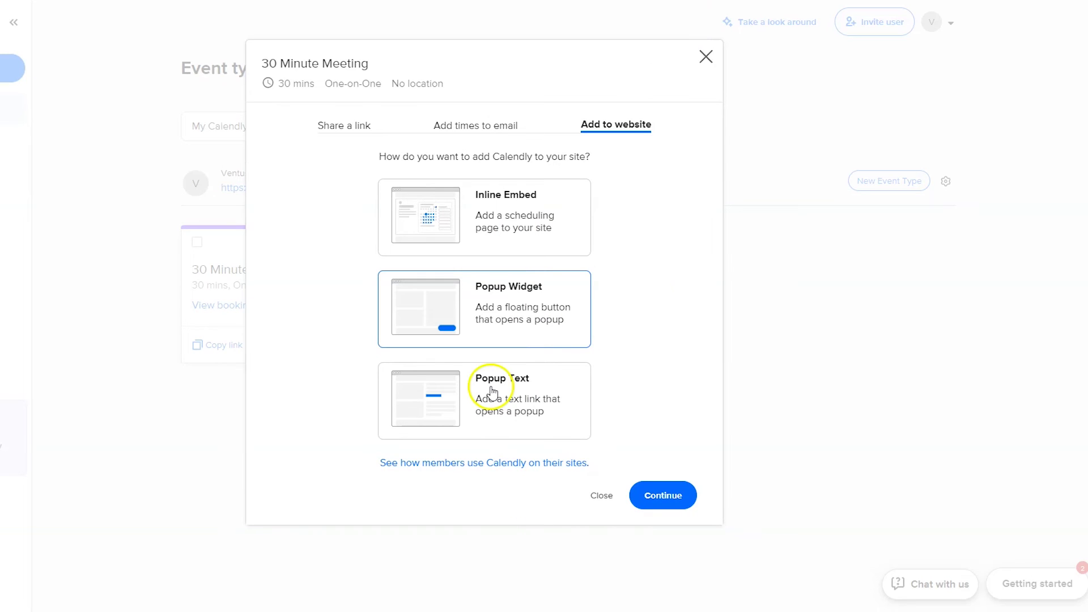
click(565, 400)
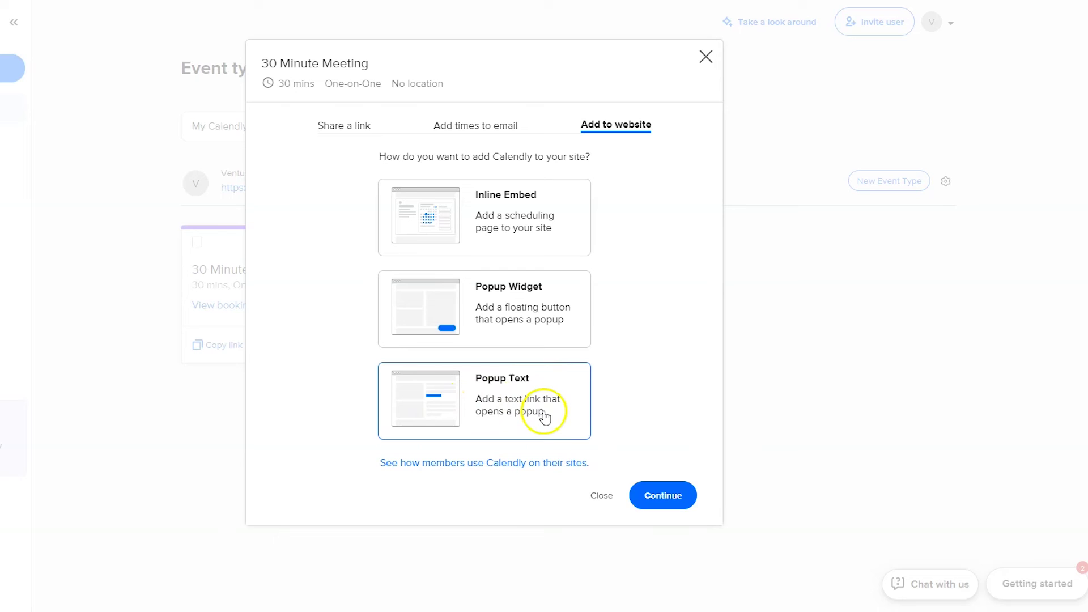
click(670, 495)
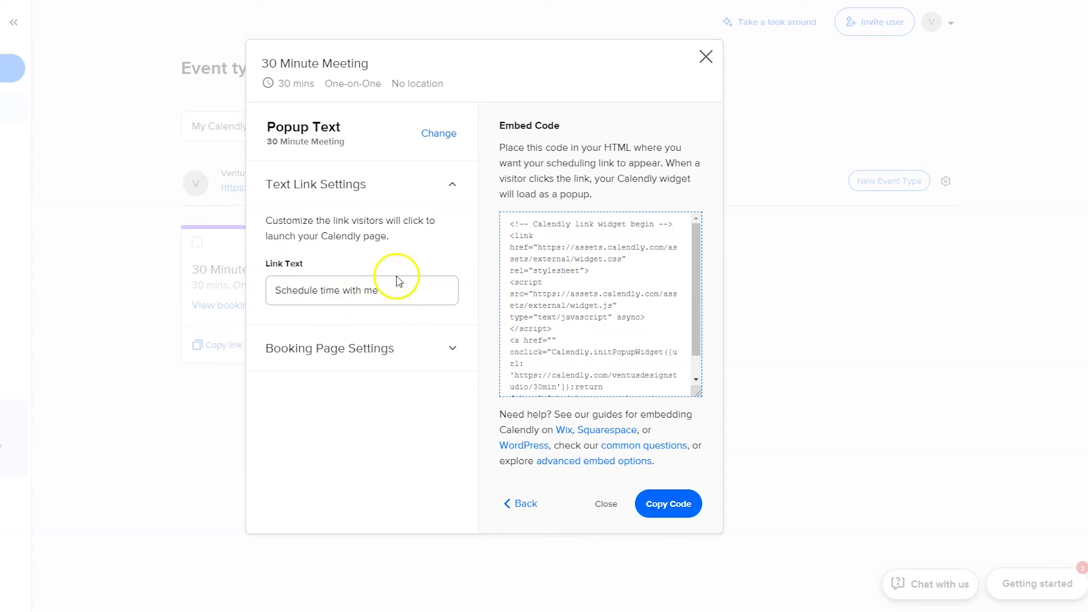
Set a dark purple link colour, hide the cookie banner and event details, and copy the code.
click(444, 350)
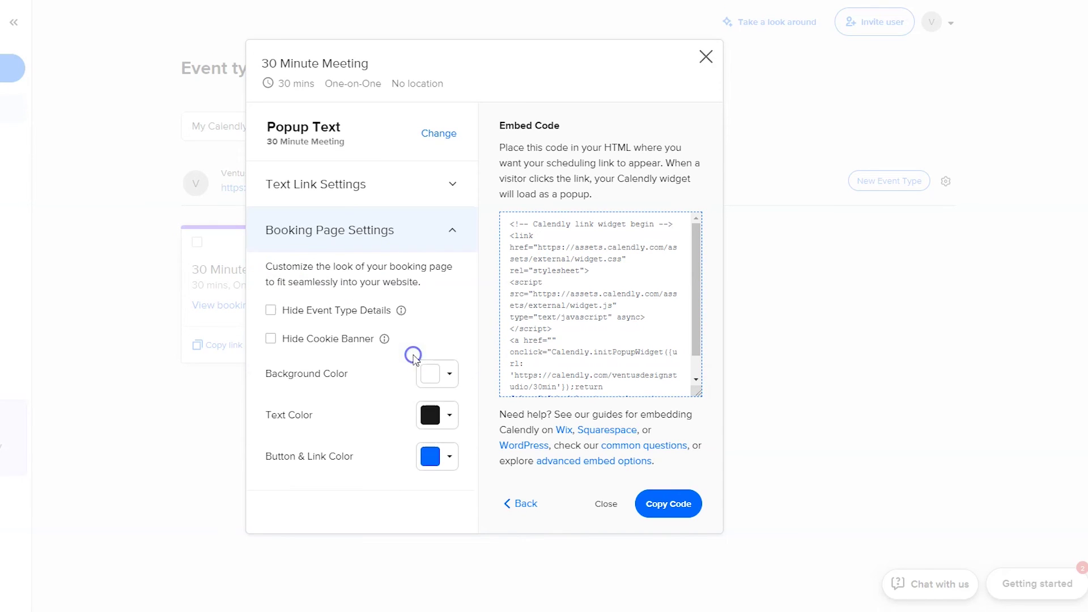
click(442, 462)
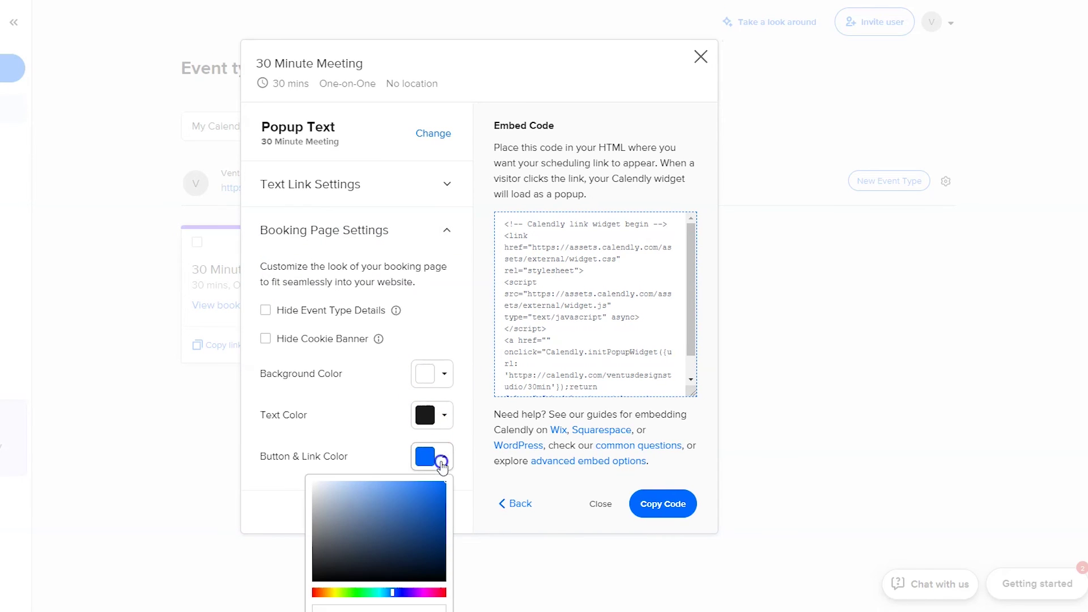
click(418, 593)
click(406, 546)
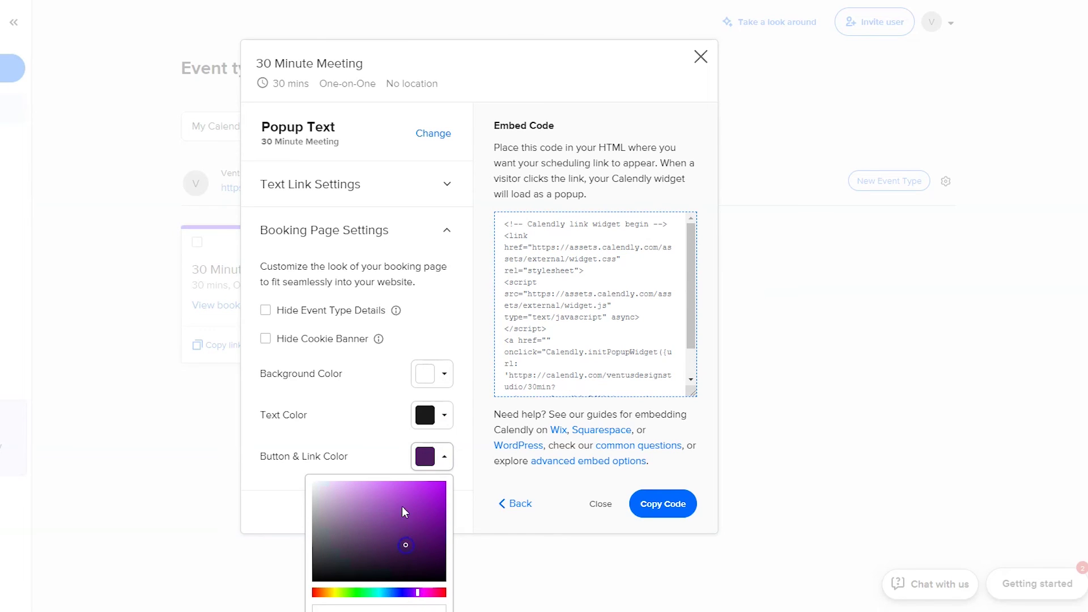
click(344, 340)
click(351, 317)
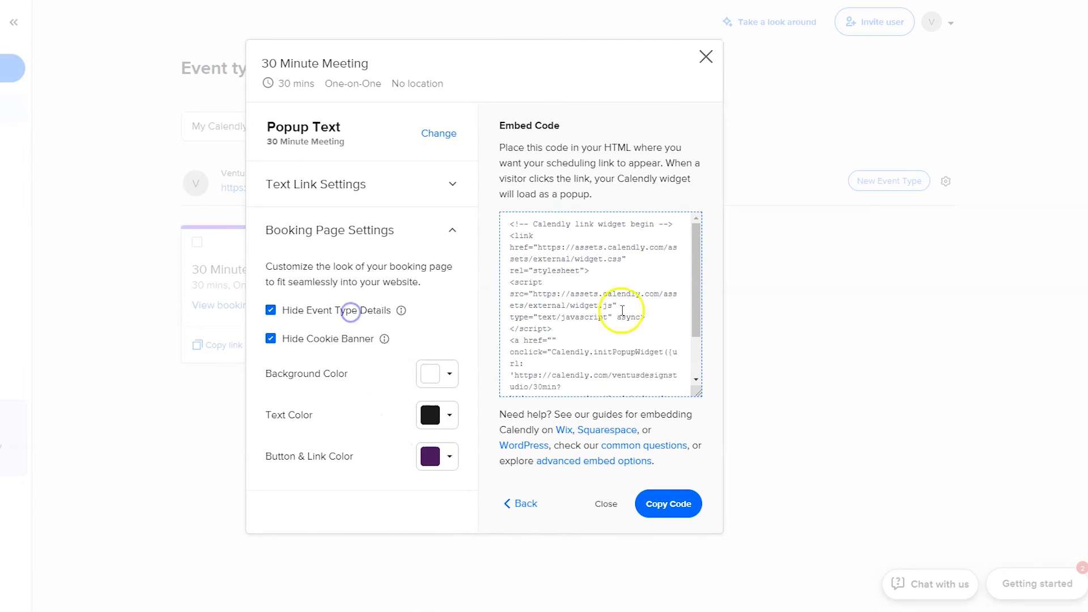
click(686, 510)
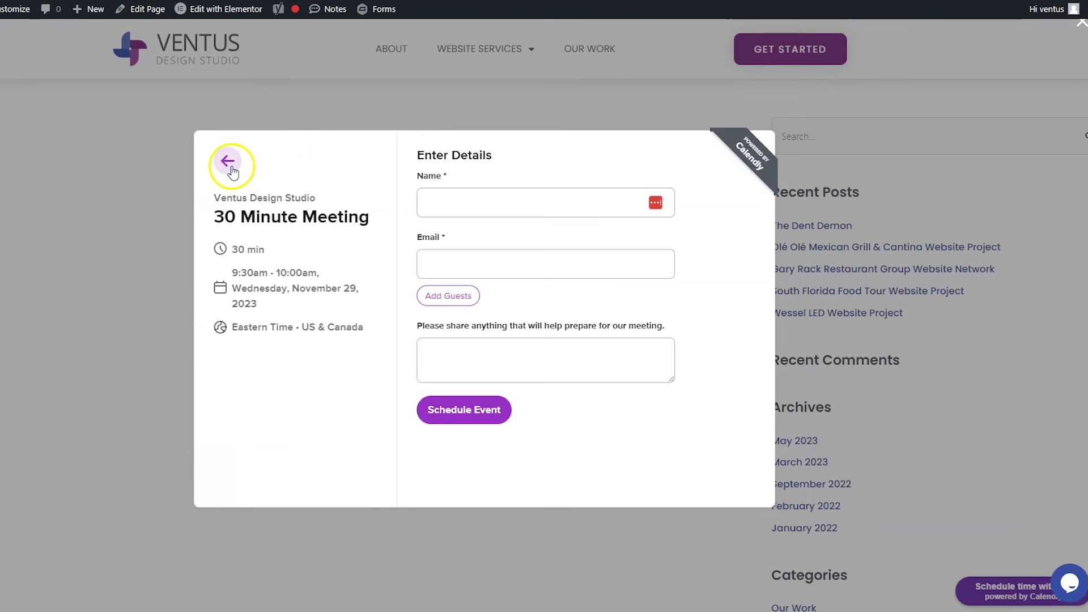
In Elementor, swap the HTML widget's floating badge code for Calendly's popup text link code.
click(72, 200)
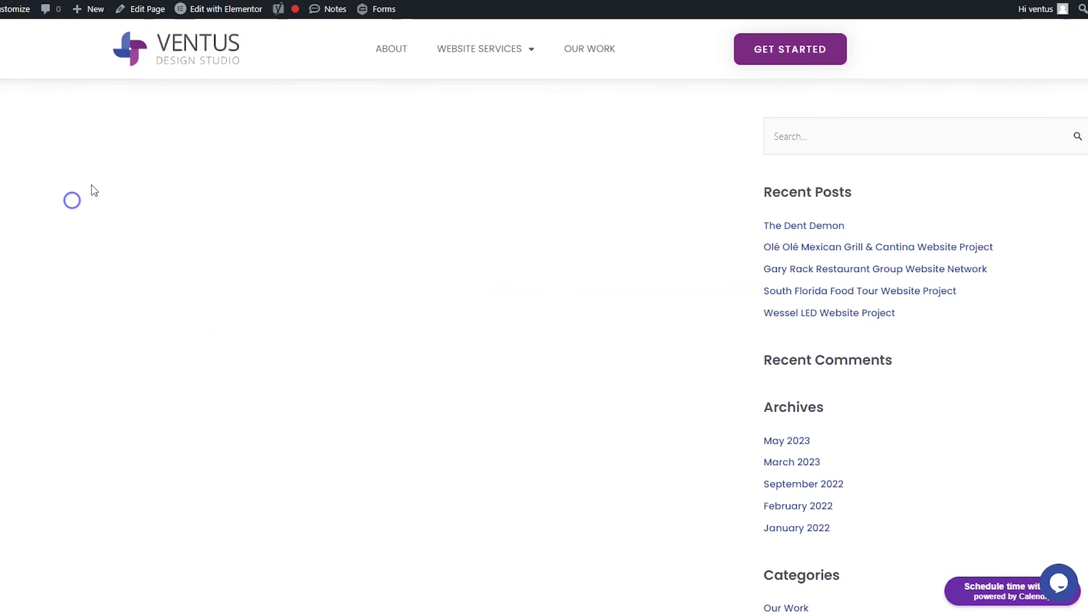
click(221, 18)
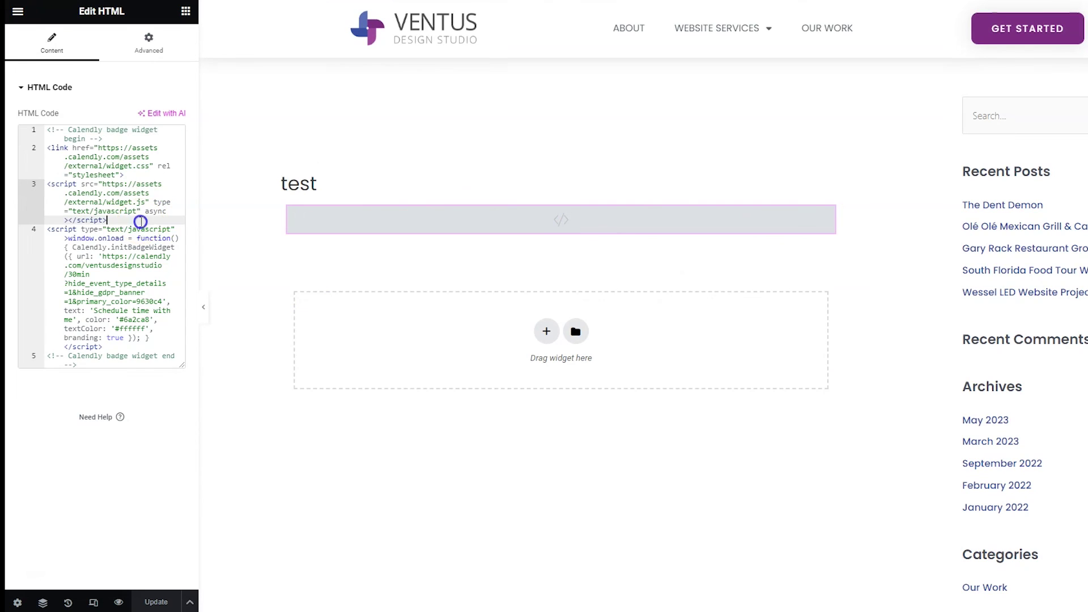
key(ctrl+a)
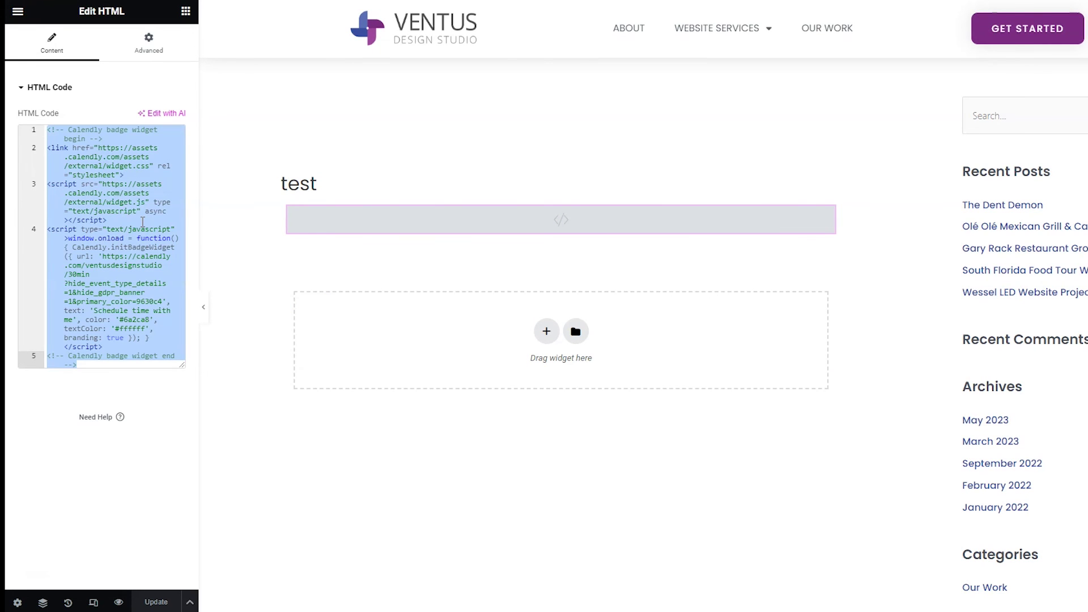
text(<!-- Calendly link widget begin --> <link href="https://assets.calendly.com/assets/external/widget.css" rel="stylesheet"> <script src="https://assets.calendly.com/assets/external/widget.js" type="text/javascript" async></script> <a href="" onclick="Calendly.initPopupWidget({url: 'https://calendly.com/ventusdesignstudio/30min?hide_event_type_details=1&hide_gdpr_banner=1&primary_color=4b1c5d'});return false;">Schedule time with me</a> <!-- Calendly link widget end -->)
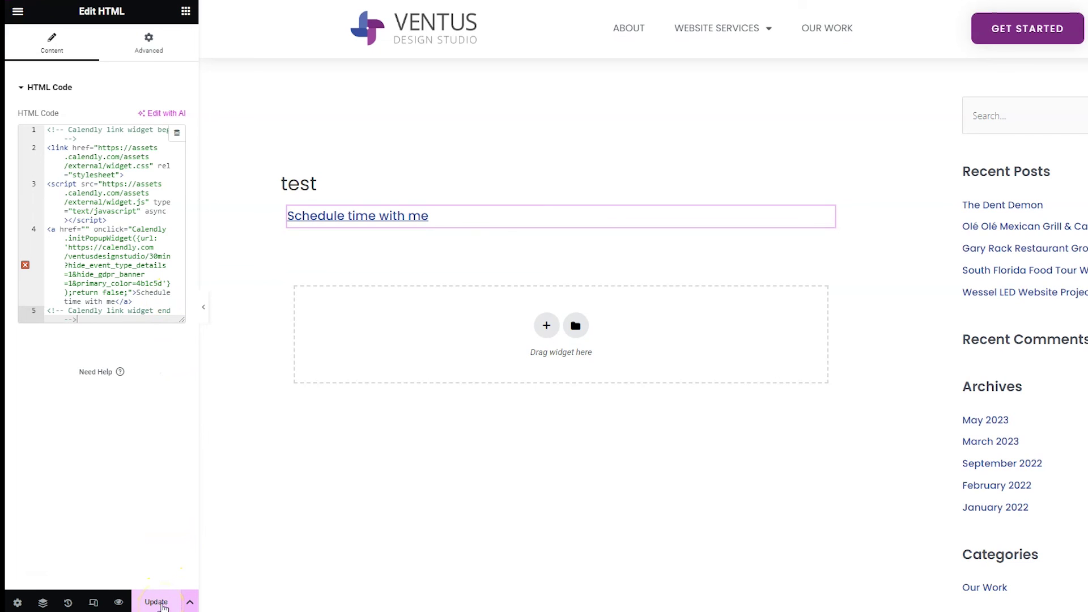
Save the updated page and view the published 'test' page.
click(159, 603)
click(18, 11)
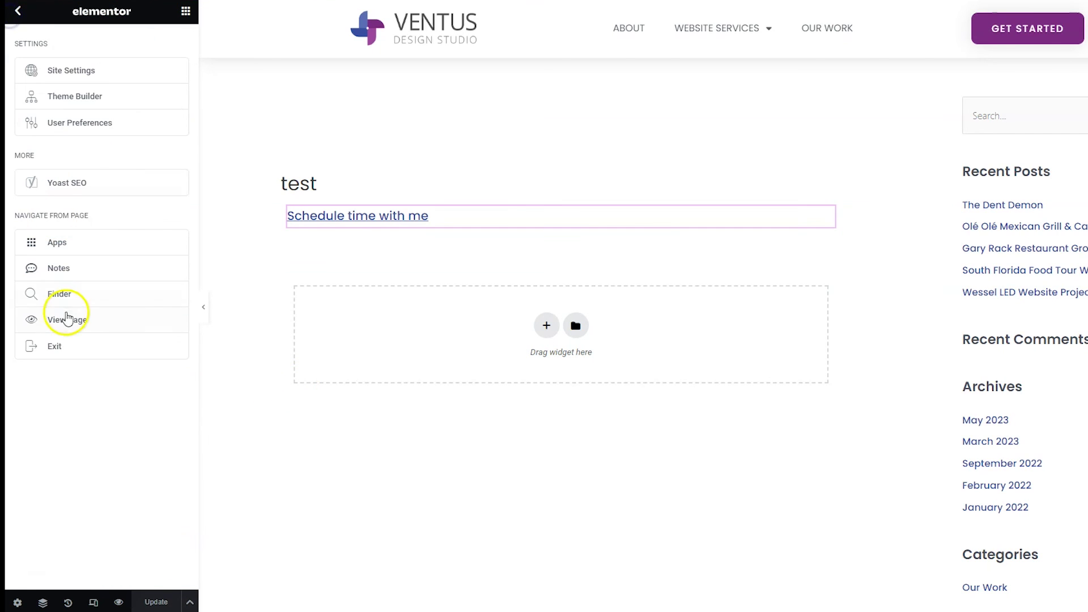
click(68, 319)
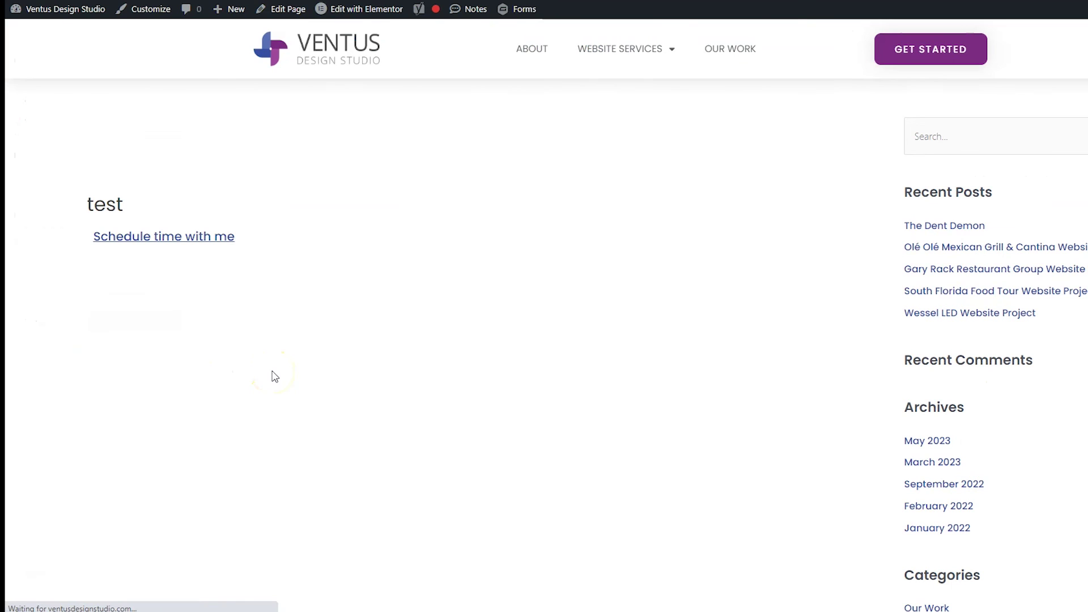
From the 'Schedule time with me' link popup, pick Wednesday, November 29 at 10:00am and continue.
click(213, 243)
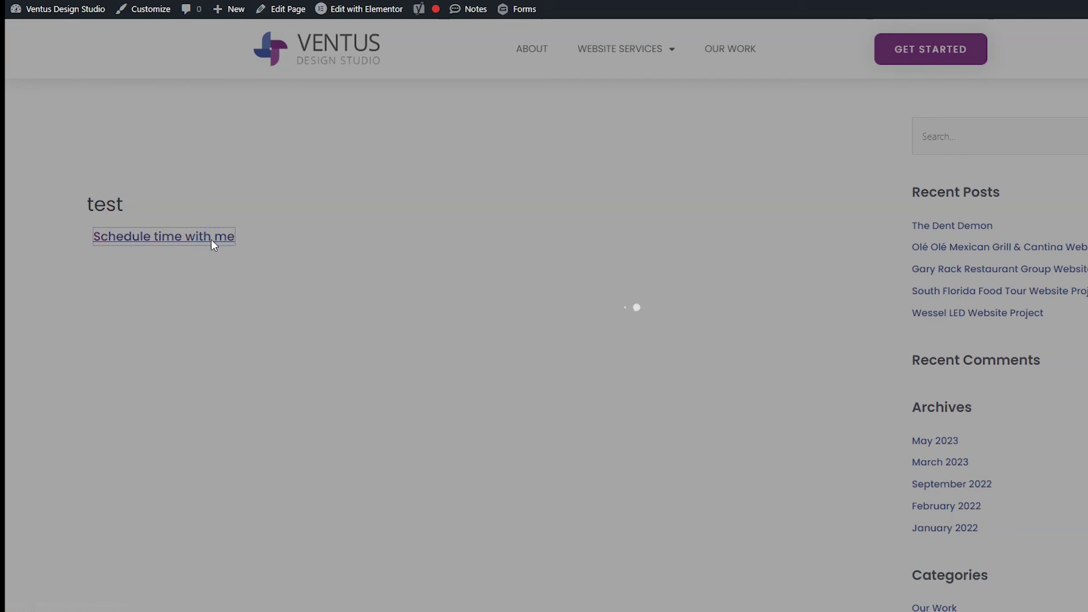
click(623, 388)
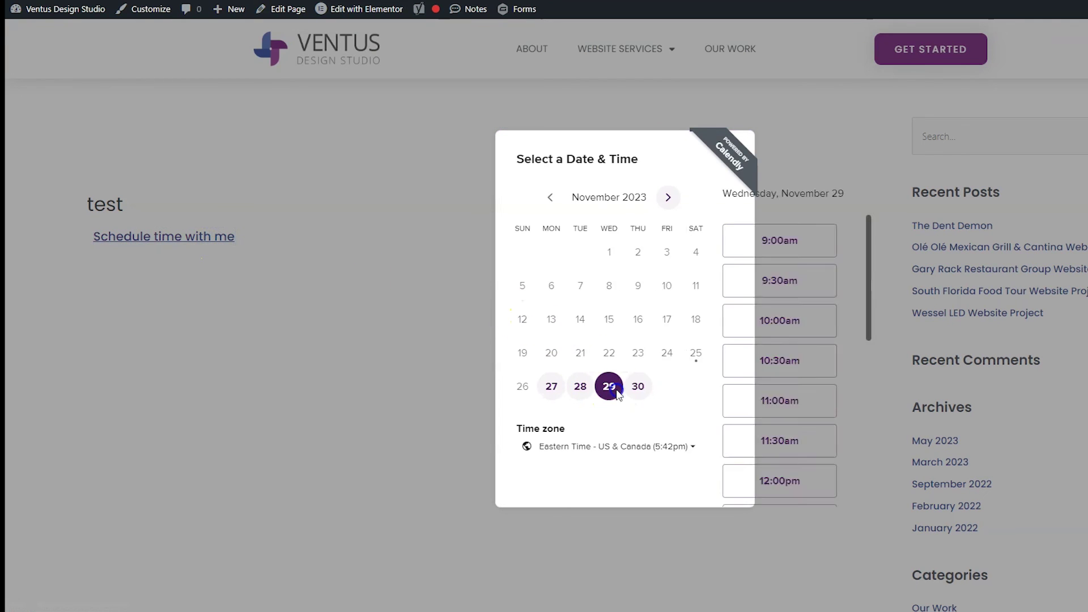
click(798, 326)
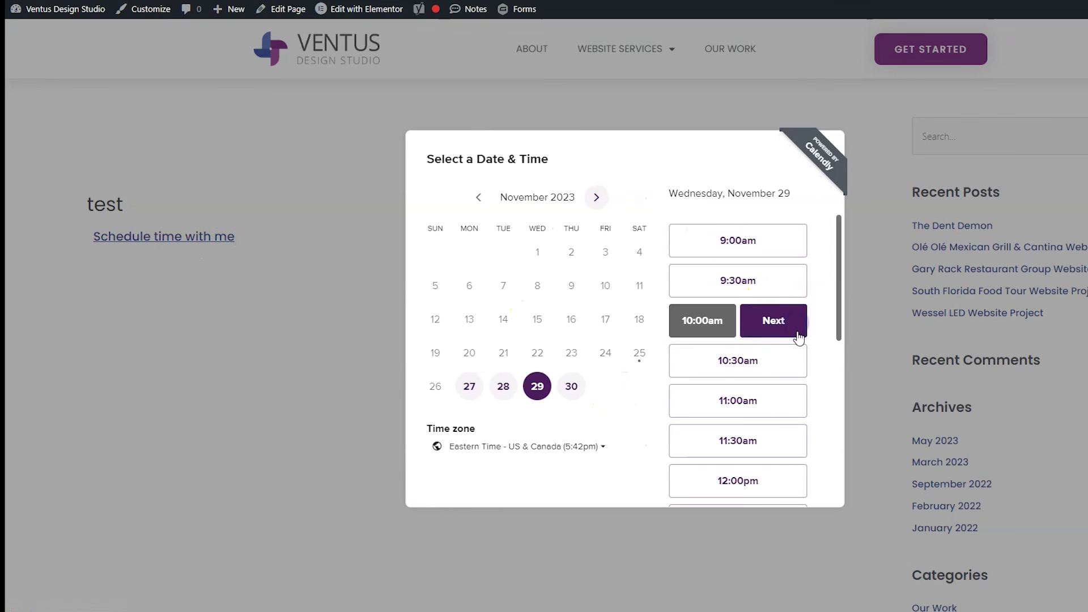
click(788, 333)
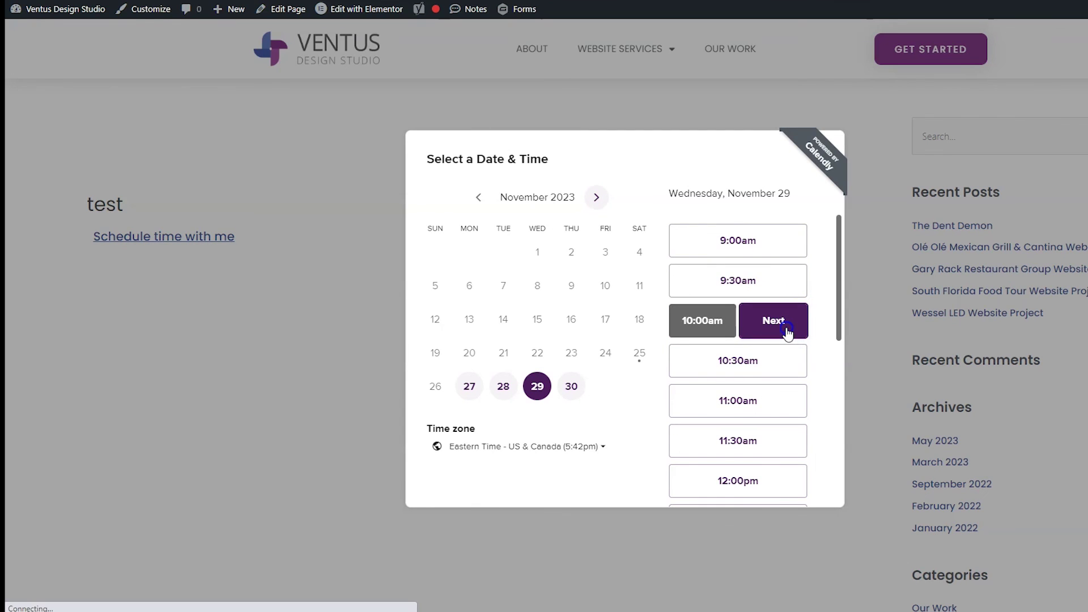